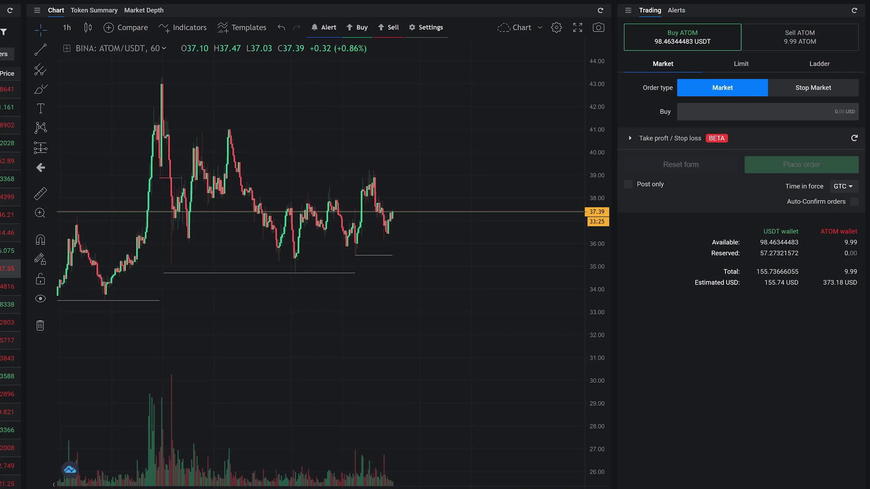
- Place and confirm a 2 ATOM market buy, then clear the form
{"action": "left_click", "coordinate": [765, 112]}
{"action": "type", "text": "2"}
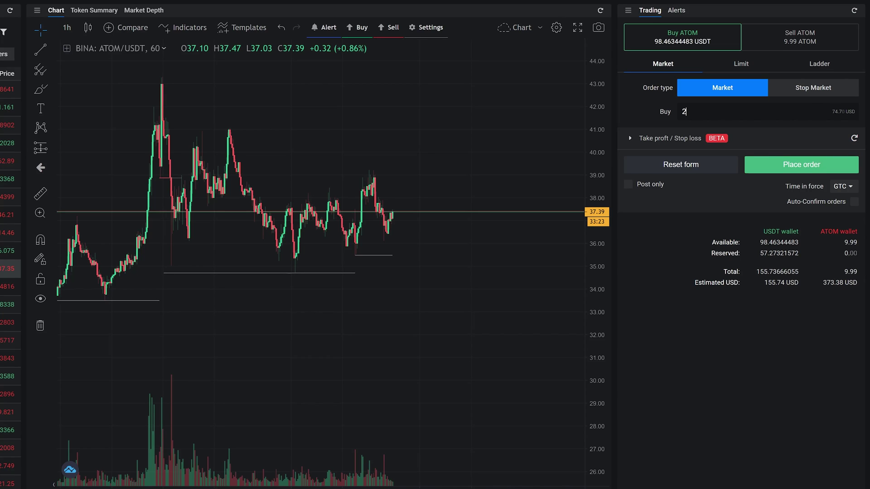
{"action": "left_click", "coordinate": [784, 162]}
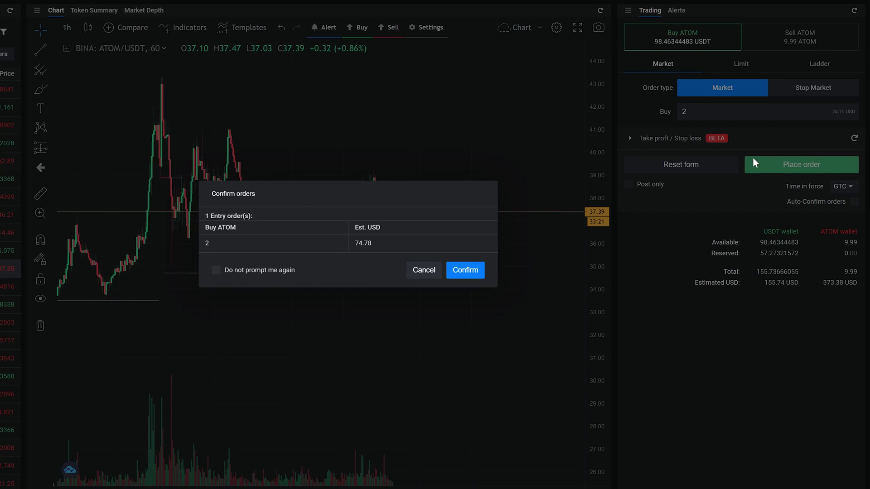
{"action": "left_click", "coordinate": [466, 270]}
{"action": "left_click", "coordinate": [675, 167]}
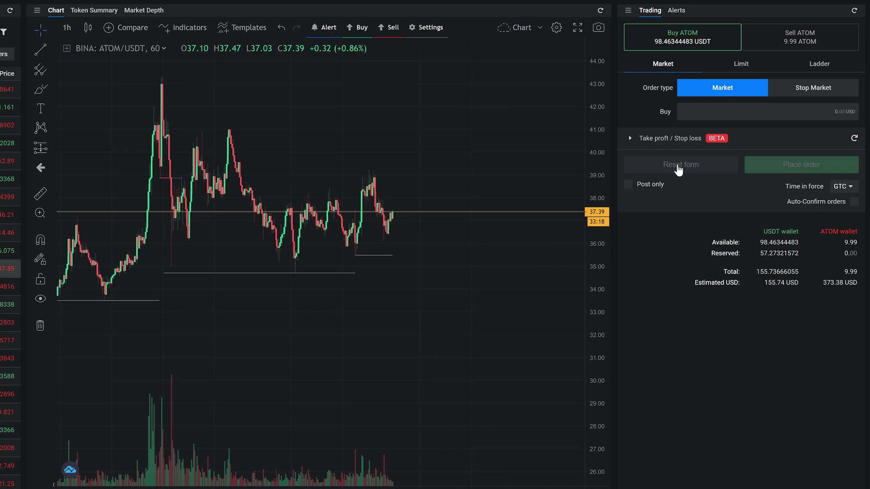
- Place and confirm a 2 ATOM stop-market buy with the stop picked at 40 on the chart
{"action": "left_click", "coordinate": [787, 92]}
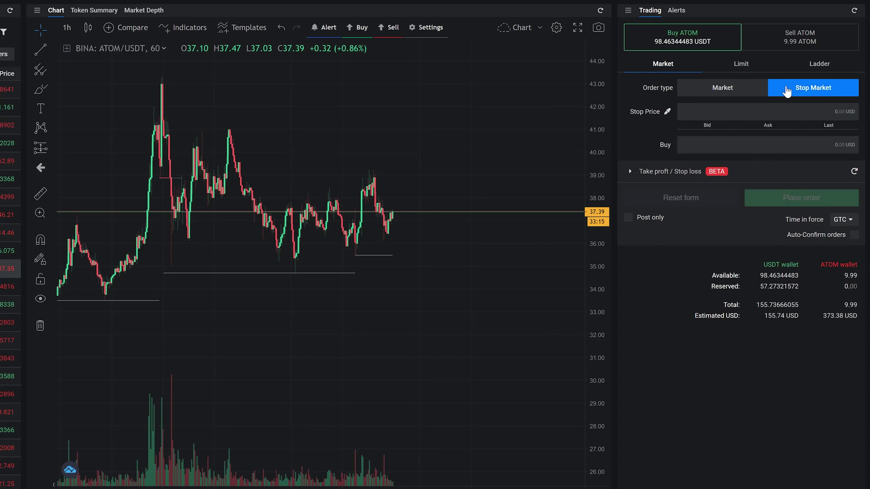
{"action": "left_click", "coordinate": [668, 113]}
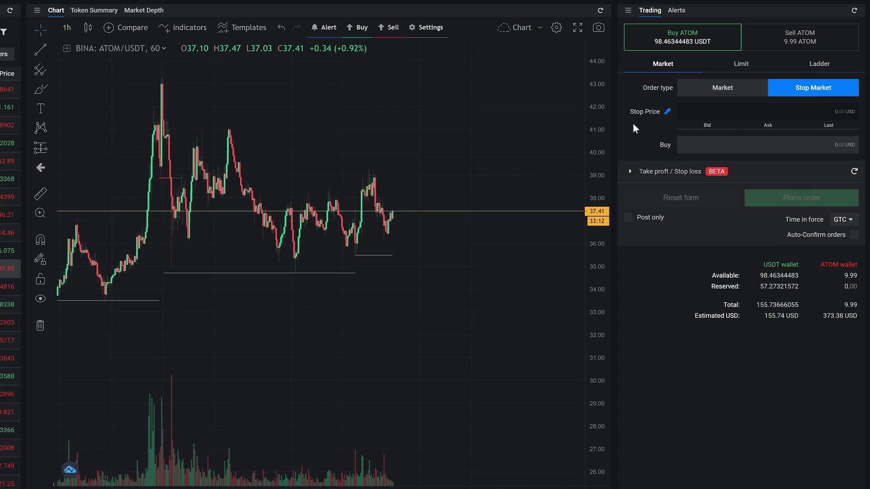
{"action": "left_click", "coordinate": [562, 152]}
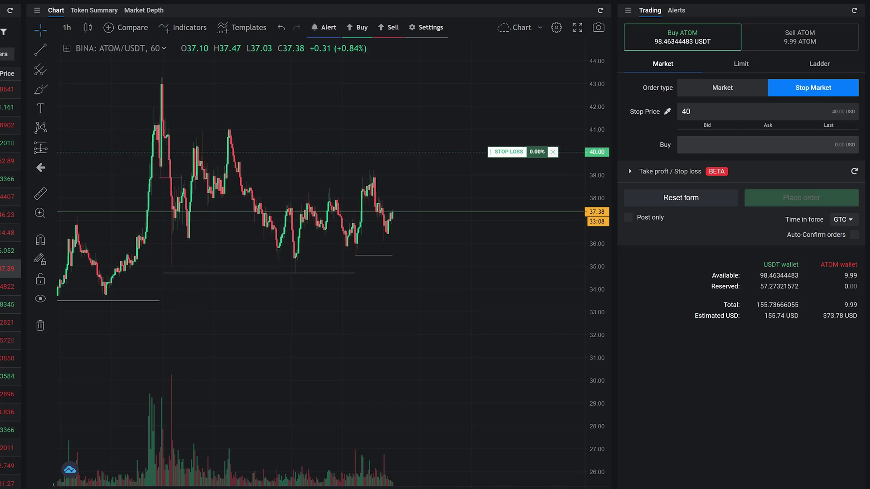
{"action": "type", "text": "2"}
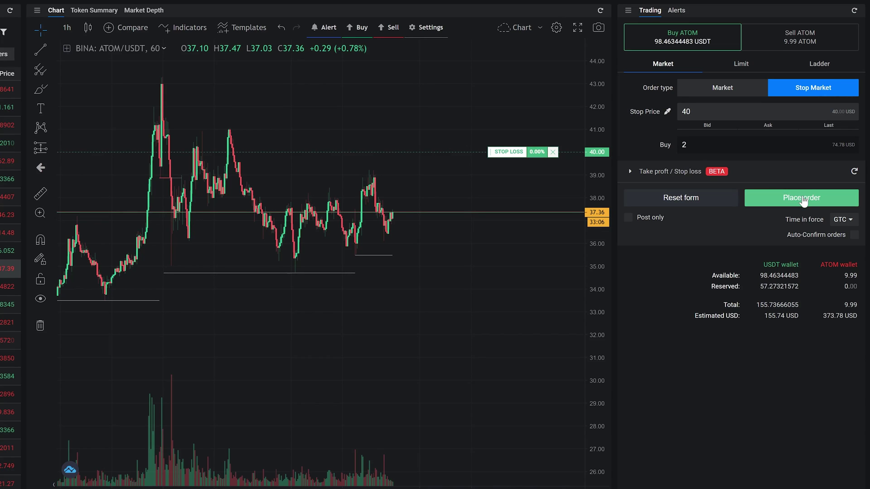
{"action": "left_click", "coordinate": [800, 198]}
{"action": "left_click", "coordinate": [466, 270]}
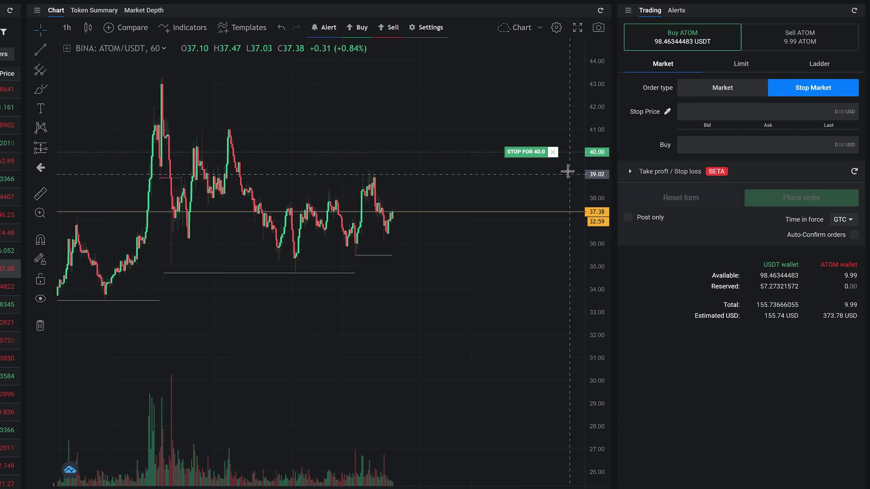
- Cancel the stop order at 40 and return the form to a Market order
{"action": "left_click", "coordinate": [553, 152]}
{"action": "left_click", "coordinate": [373, 261]}
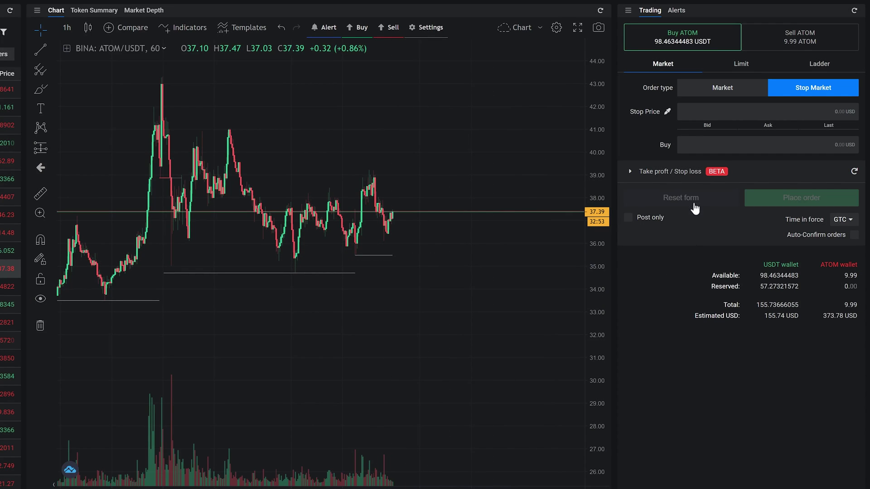
{"action": "left_click", "coordinate": [711, 94]}
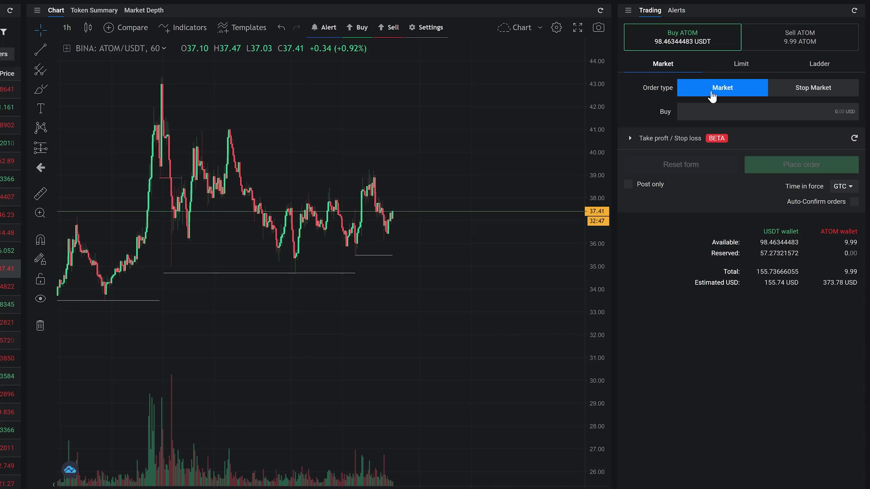
- Switch to a Limit buy and try prices 36.5, the current bid and the last price
{"action": "left_click", "coordinate": [722, 66]}
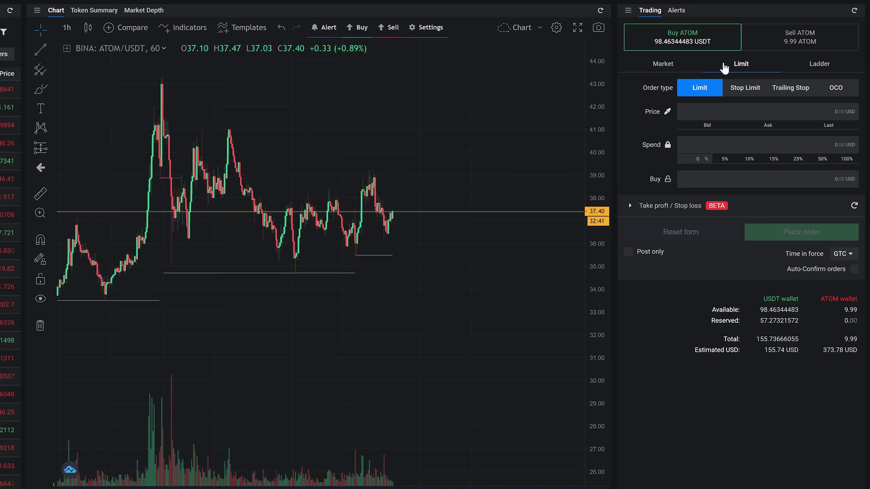
{"action": "left_click", "coordinate": [683, 107]}
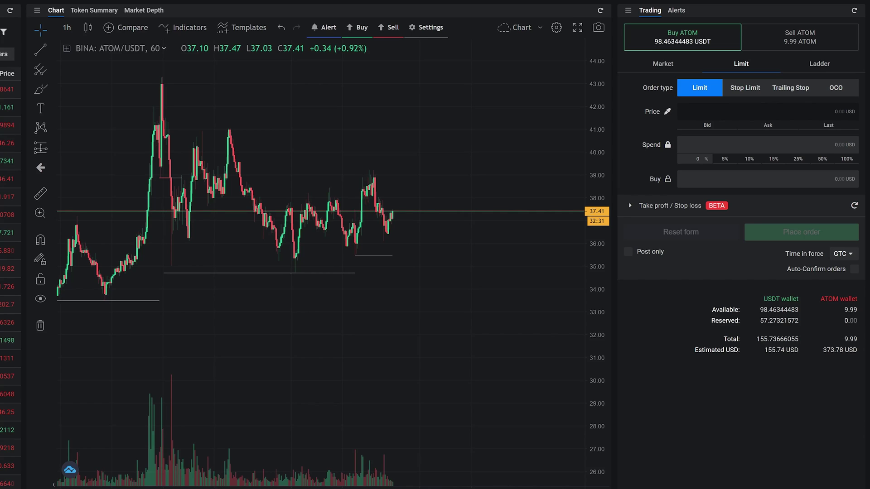
{"action": "type", "text": "36.5"}
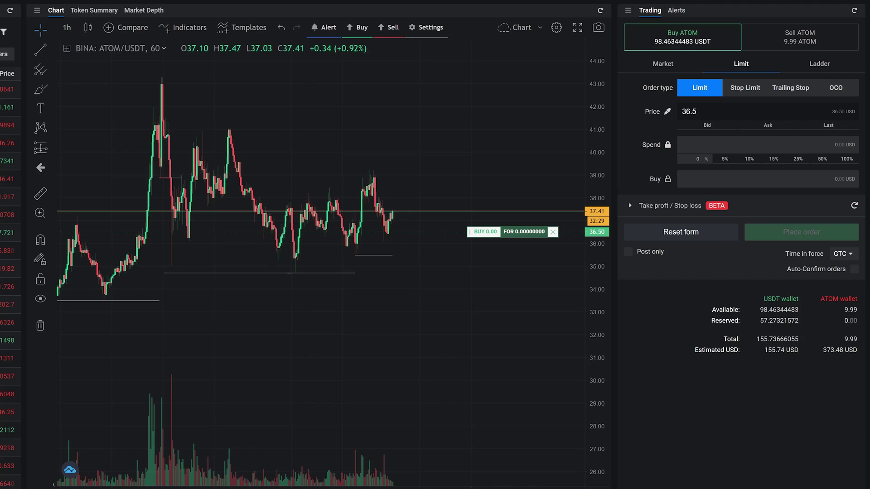
{"action": "left_click", "coordinate": [707, 125]}
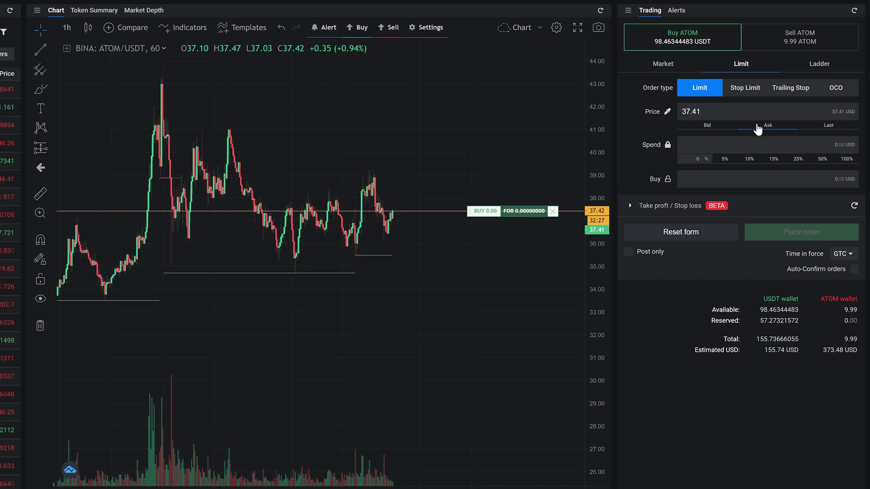
{"action": "left_click", "coordinate": [815, 129]}
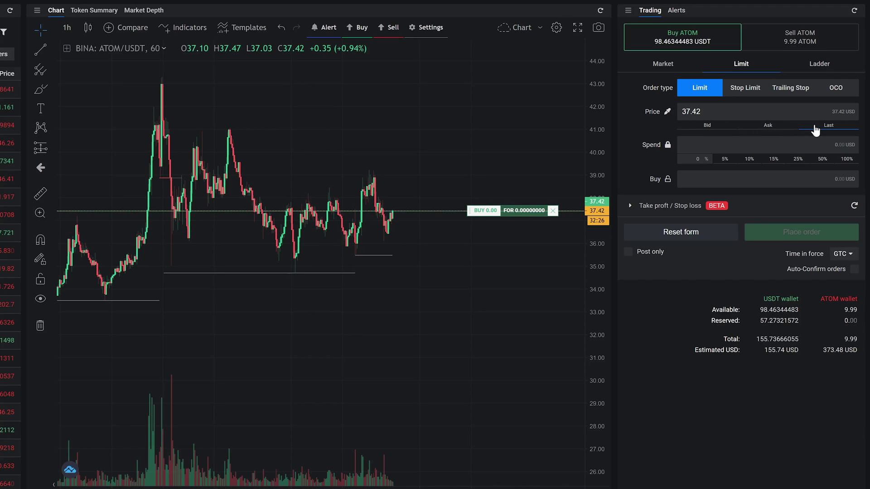
- Pick the limit price 35.47 from the chart near the lower support line
{"action": "left_click", "coordinate": [667, 113]}
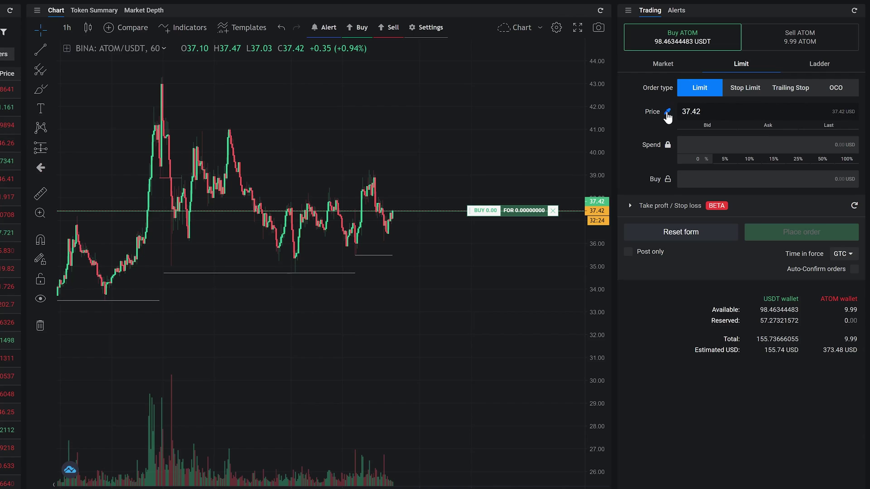
{"action": "left_click", "coordinate": [512, 255]}
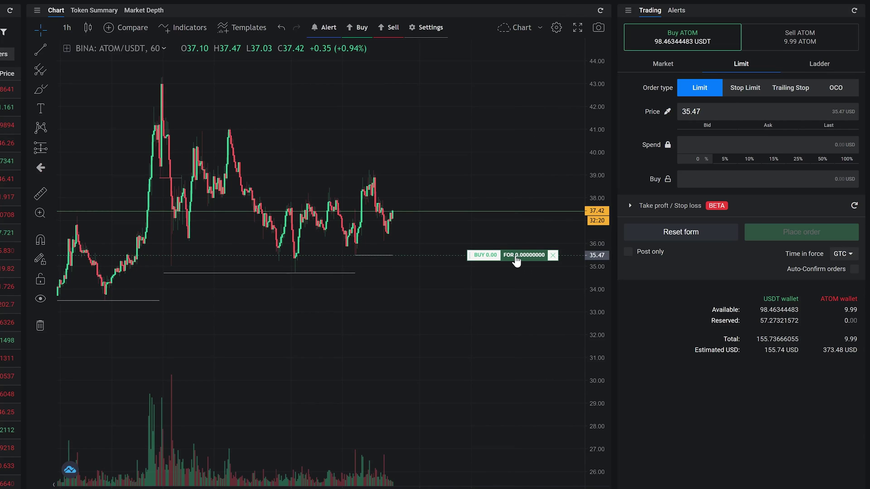
{"action": "left_click_drag", "start_coordinate": [487, 260], "coordinate": [490, 273]}
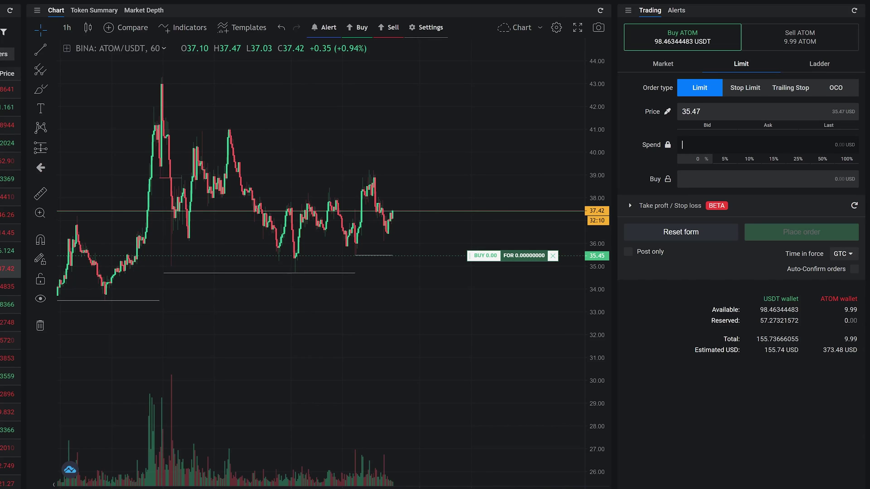
- Enter a 50 USDT spend, try 25% and 50%, then settle the buy at 35.50 for 1.38 ATOM
{"action": "type", "text": "50"}
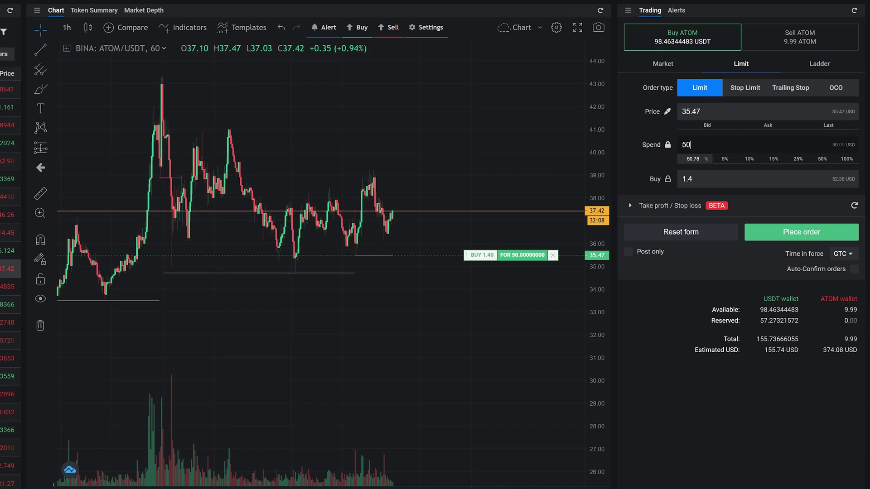
{"action": "left_click", "coordinate": [795, 160]}
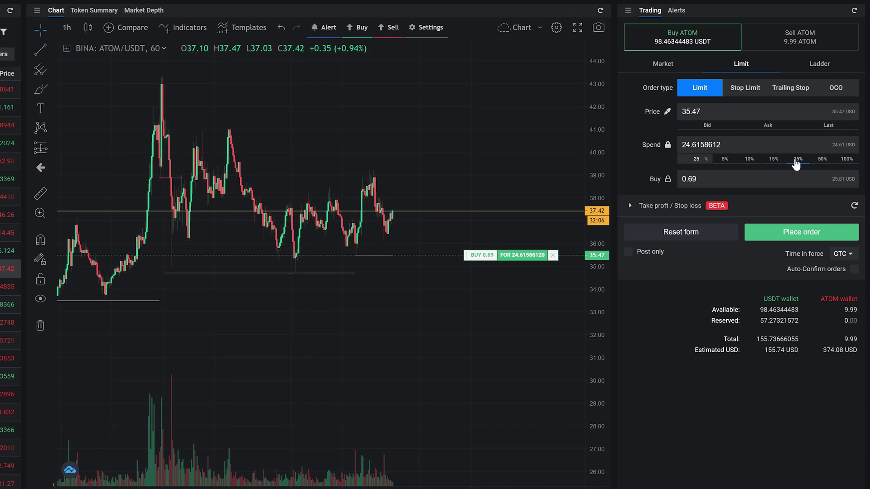
{"action": "left_click", "coordinate": [815, 160]}
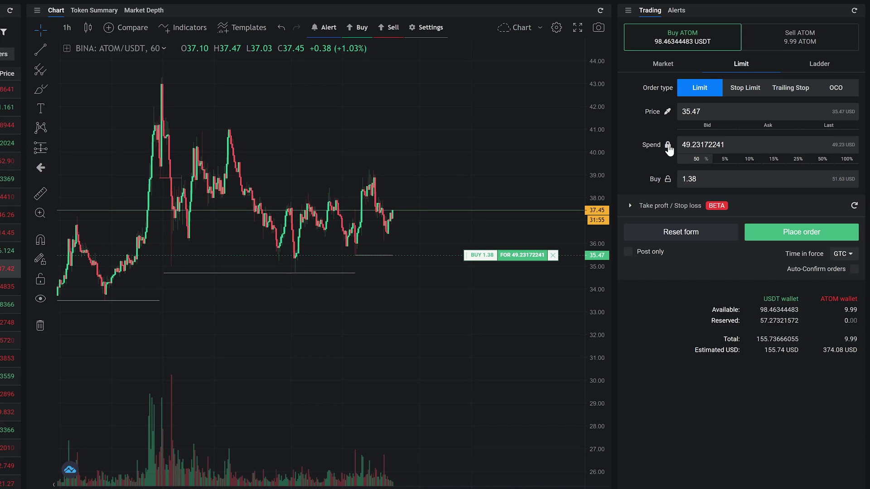
{"action": "mouse_move", "coordinate": [484, 255]}
{"action": "left_mouse_down"}
{"action": "mouse_move", "coordinate": [484, 286]}
{"action": "mouse_move", "coordinate": [484, 237]}
{"action": "mouse_move", "coordinate": [486, 307]}
{"action": "mouse_move", "coordinate": [487, 247]}
{"action": "mouse_move", "coordinate": [487, 297]}
{"action": "mouse_move", "coordinate": [491, 255]}
{"action": "left_mouse_up"}
{"action": "left_click", "coordinate": [667, 179]}
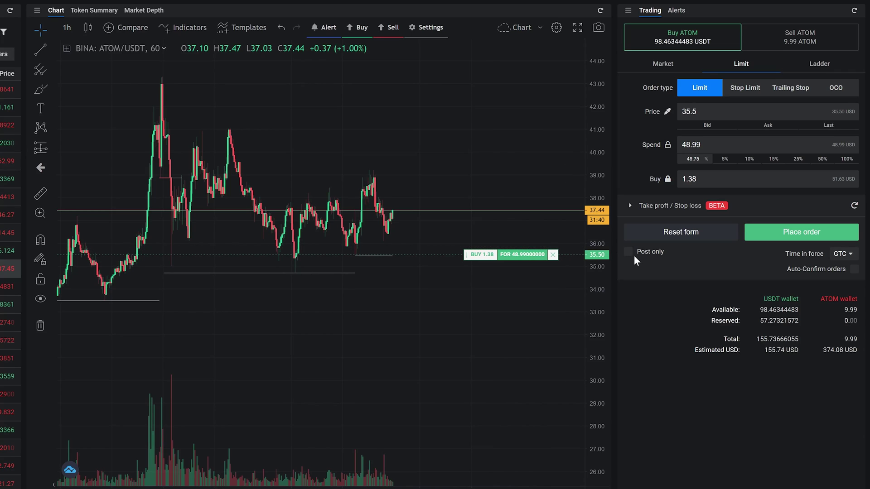
- Try a stop-limit buy with stop 40 and limit 41.17, then reset the form
{"action": "left_click", "coordinate": [748, 93]}
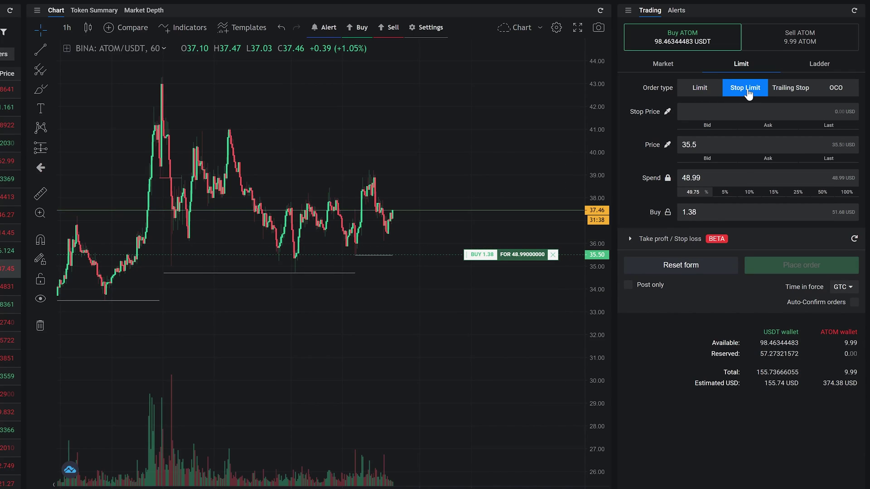
{"action": "left_click", "coordinate": [667, 113]}
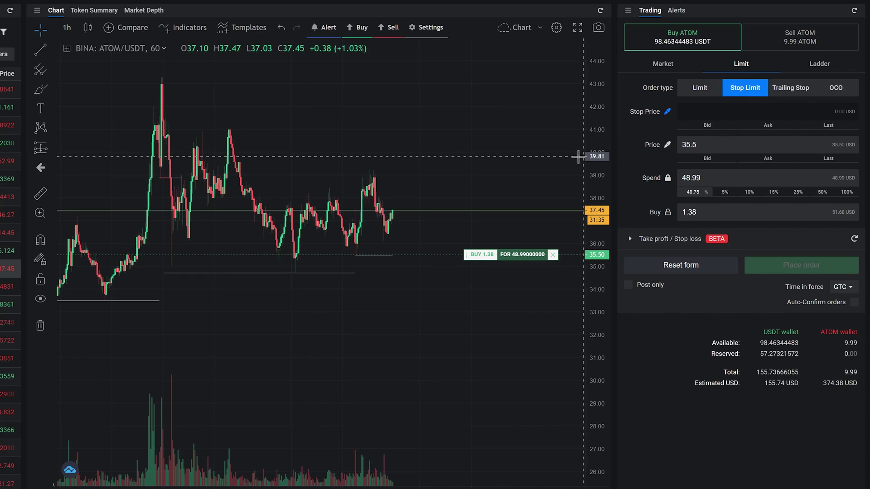
{"action": "left_click", "coordinate": [548, 152]}
{"action": "left_click_drag", "start_coordinate": [474, 254], "coordinate": [473, 125]}
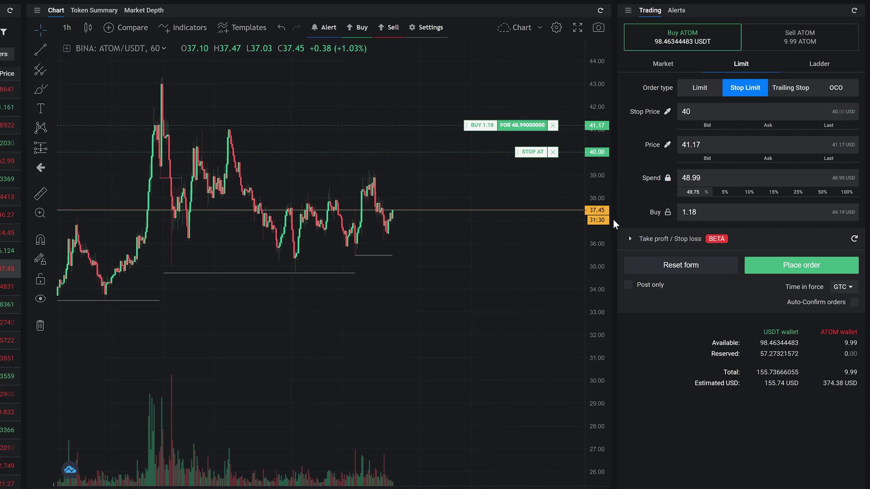
{"action": "left_click", "coordinate": [696, 269]}
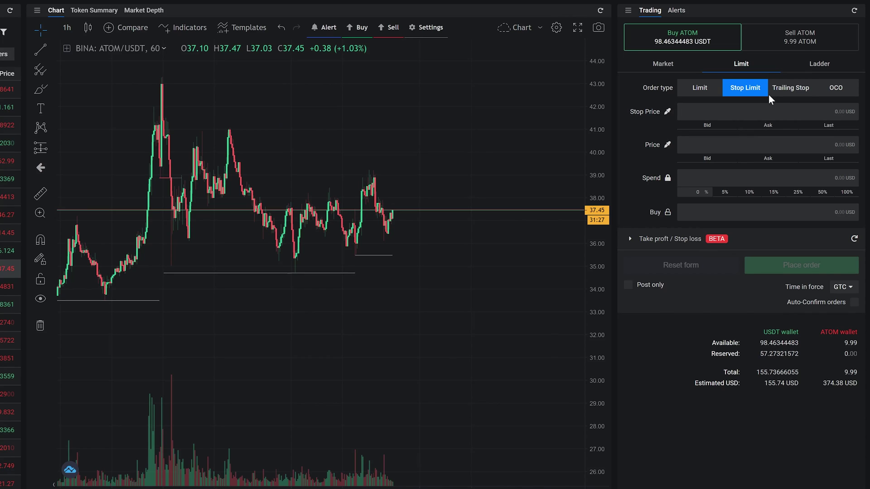
- Set a trailing-stop buy with trigger 34.04, stop level 34.95 and buy level 35.97
{"action": "left_click", "coordinate": [790, 89]}
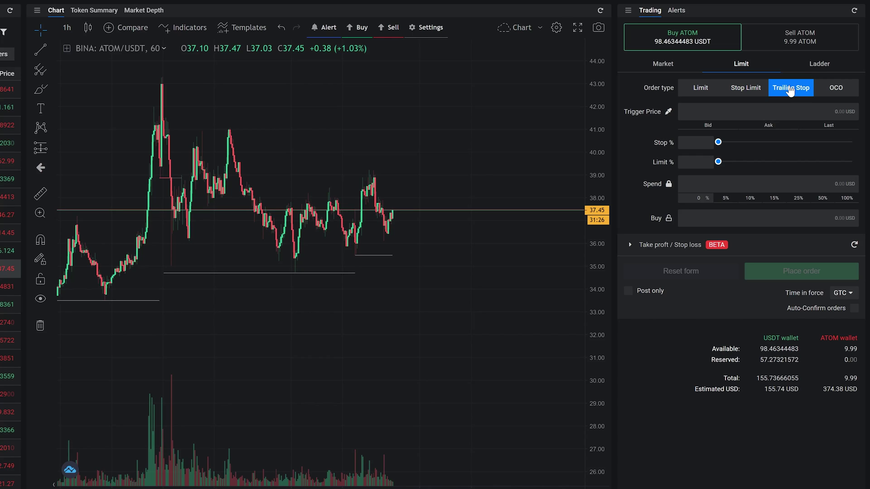
{"action": "left_click", "coordinate": [668, 112]}
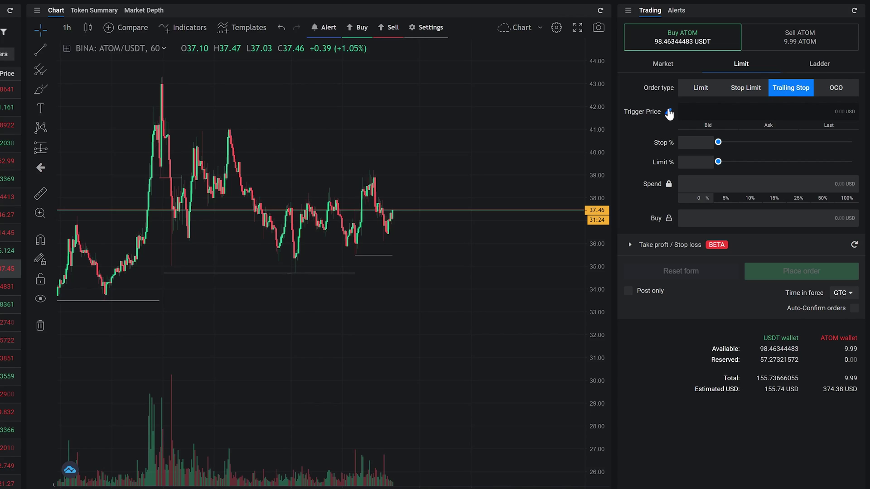
{"action": "left_click", "coordinate": [550, 288]}
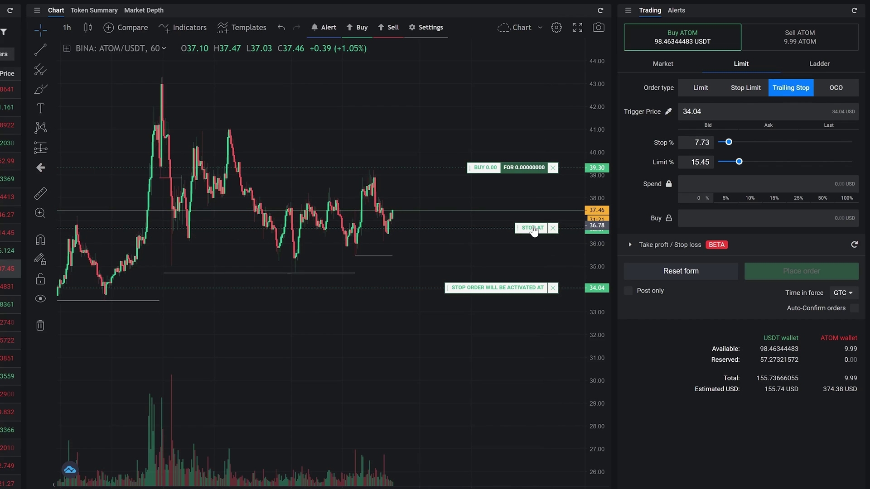
{"action": "left_click_drag", "start_coordinate": [529, 228], "coordinate": [533, 267]}
{"action": "left_click_drag", "start_coordinate": [483, 168], "coordinate": [490, 244]}
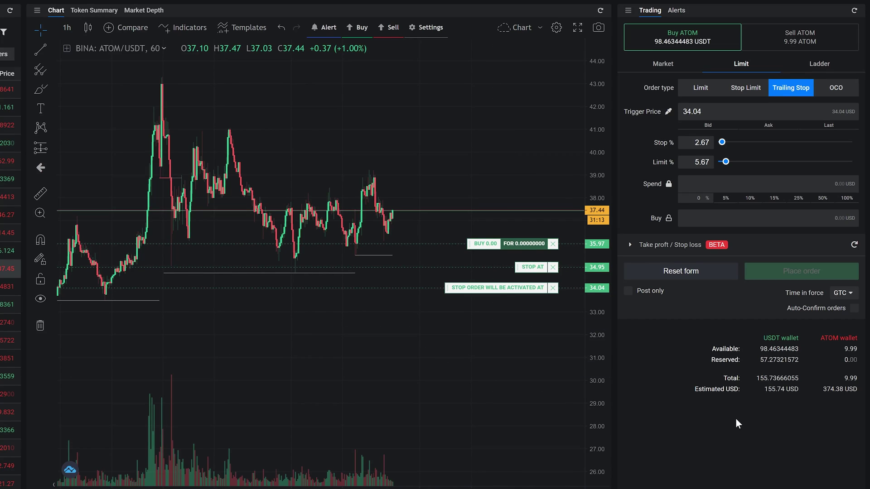
- Set up an OCO buy with limit 34.90, stop 39.26 and stop limit 40.19
{"action": "left_click", "coordinate": [836, 88]}
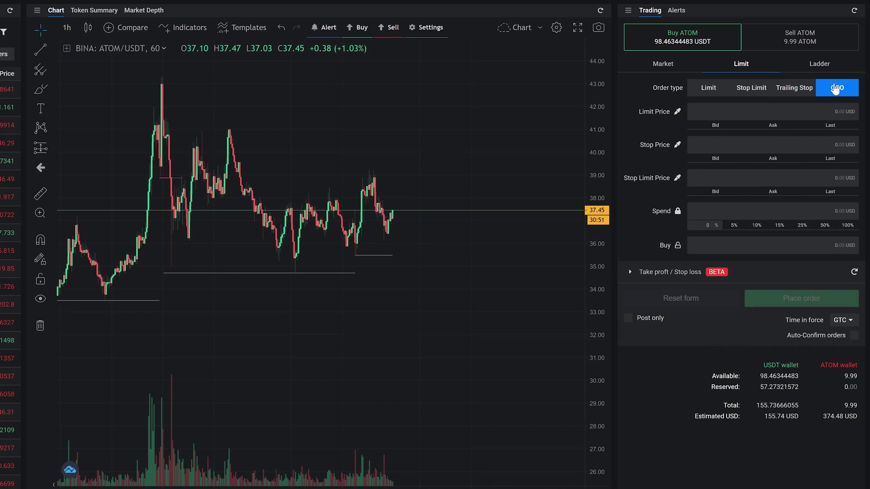
{"action": "left_click", "coordinate": [677, 112]}
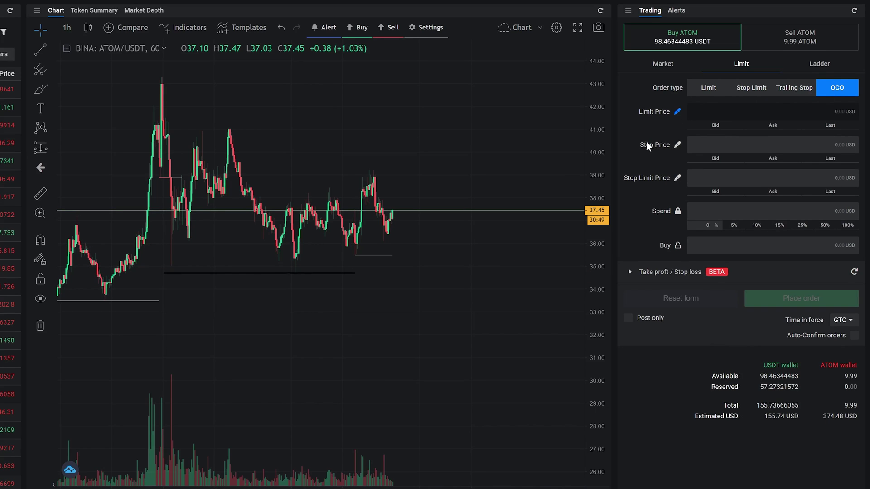
{"action": "left_click", "coordinate": [567, 267]}
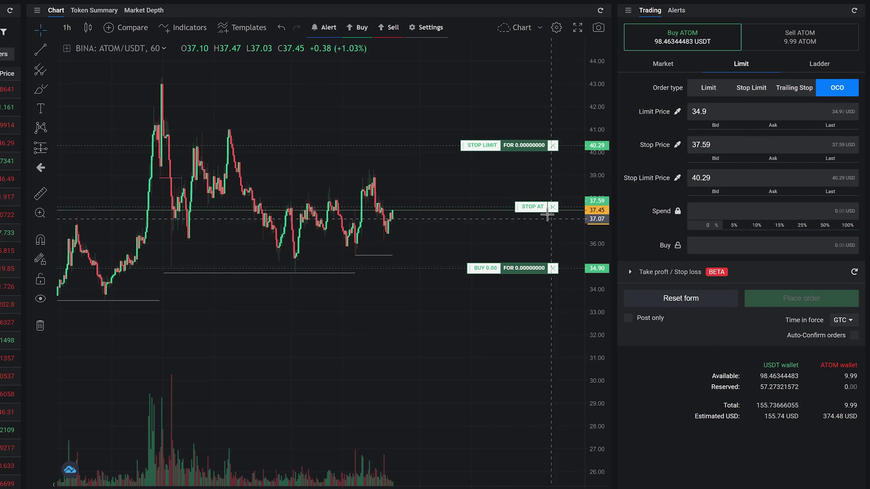
{"action": "left_click_drag", "start_coordinate": [533, 183], "coordinate": [534, 168]}
{"action": "left_click_drag", "start_coordinate": [494, 145], "coordinate": [494, 148]}
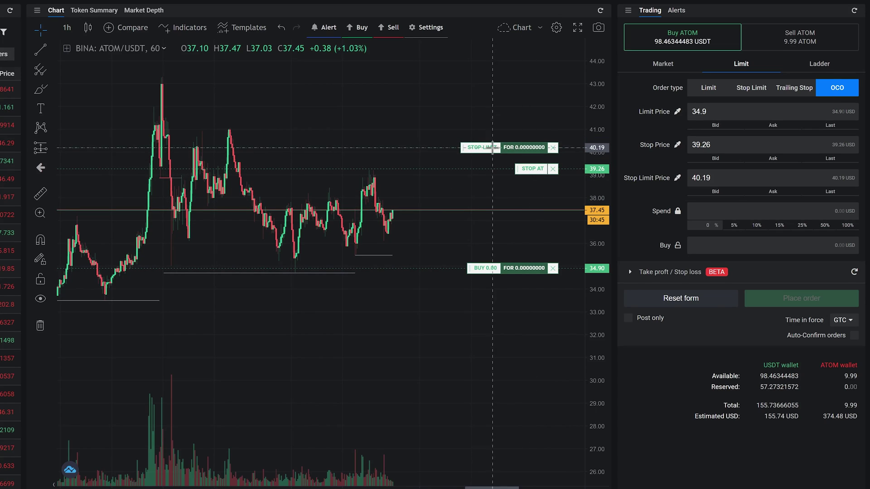
- Spend 50% of the USDT balance, then reset the form and switch to a Ladder order
{"action": "left_click", "coordinate": [826, 225]}
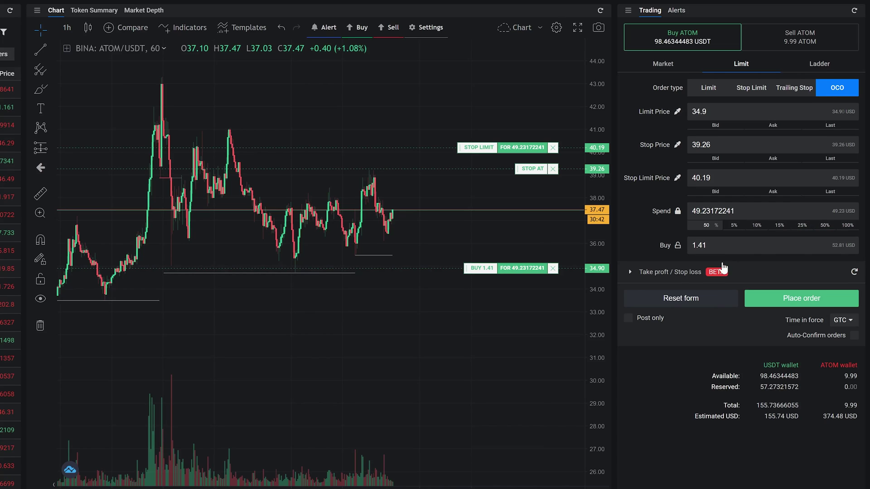
{"action": "left_click", "coordinate": [712, 298]}
{"action": "left_click", "coordinate": [798, 66]}
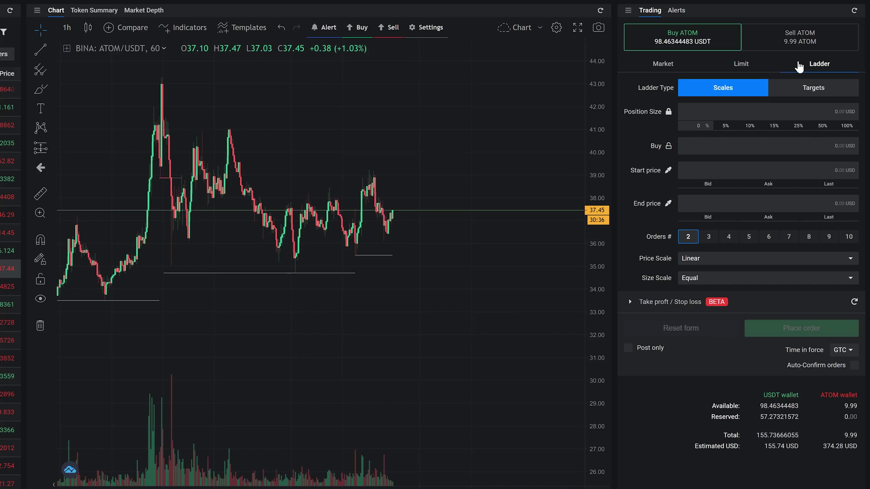
- Use 100% of the USDT balance for a 5-order ladder from 35.97 down to 29.39
{"action": "left_click", "coordinate": [843, 129]}
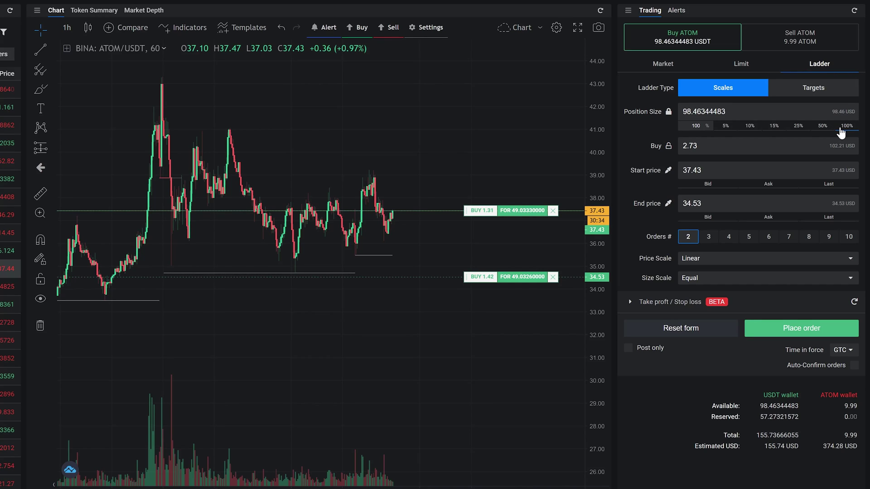
{"action": "double_click", "coordinate": [690, 146]}
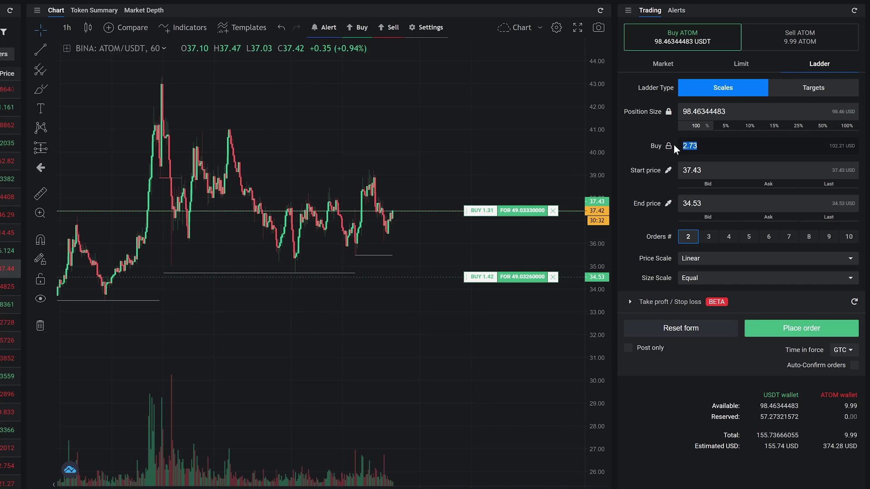
{"action": "left_click", "coordinate": [667, 172]}
{"action": "left_click", "coordinate": [517, 162]}
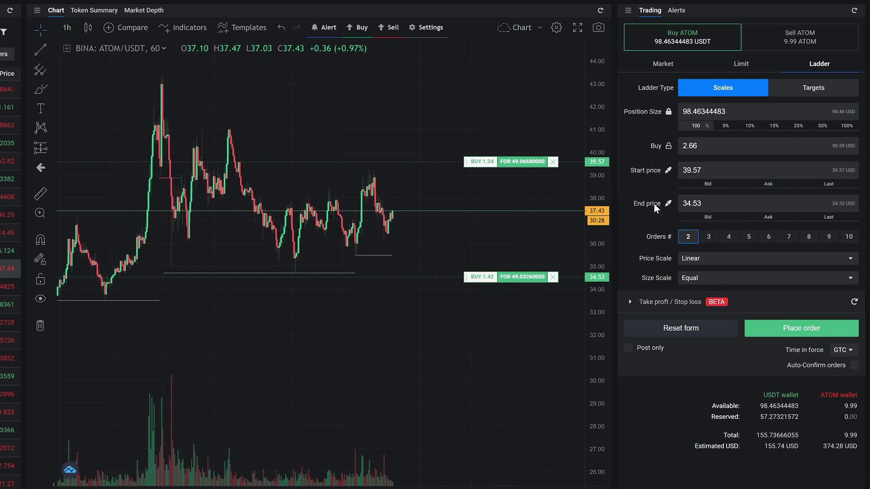
{"action": "left_click", "coordinate": [669, 204]}
{"action": "left_click", "coordinate": [532, 393]}
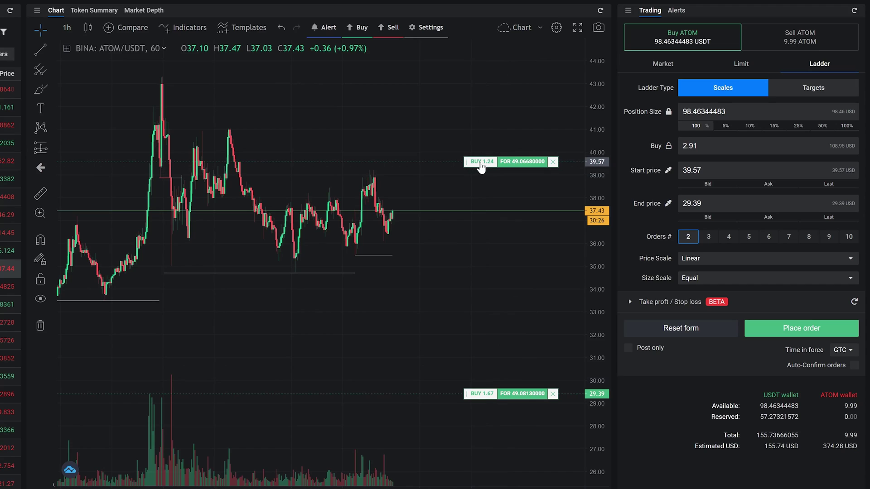
{"action": "left_click_drag", "start_coordinate": [475, 162], "coordinate": [475, 244]}
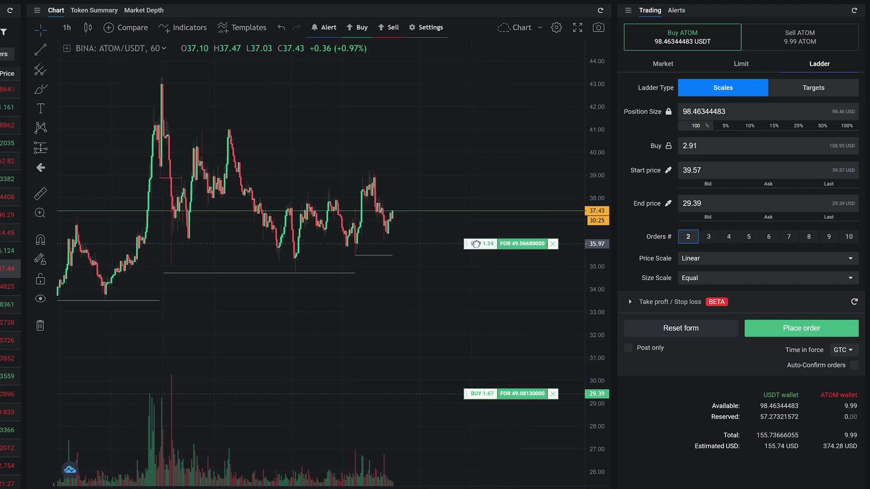
{"action": "left_click", "coordinate": [748, 237]}
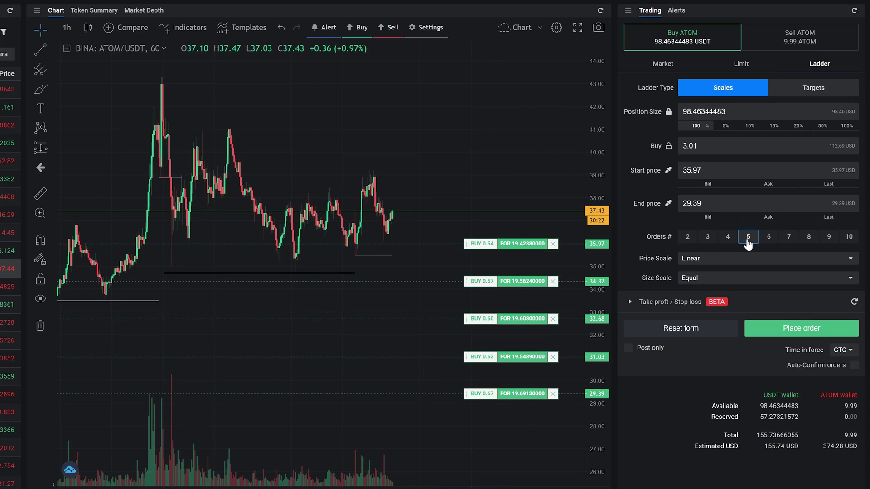
{"action": "left_click", "coordinate": [710, 260]}
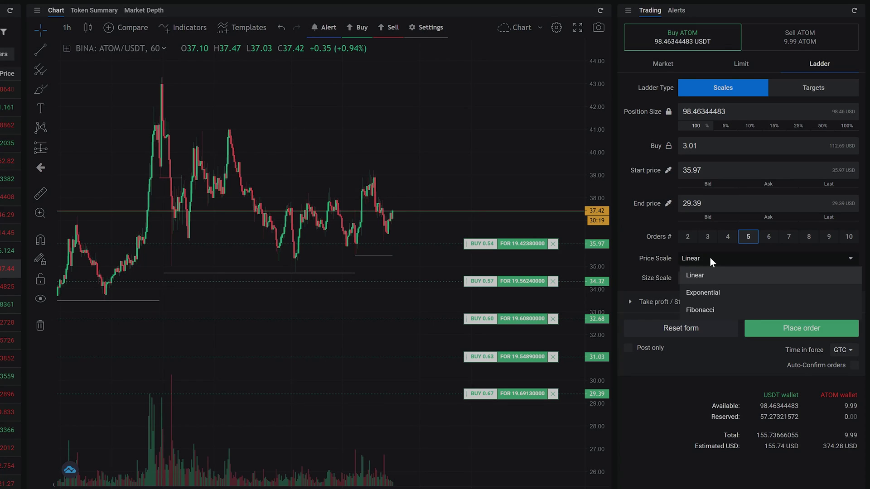
- Try exponential and Fibonacci price spacing, then return to linear spacing
{"action": "left_click", "coordinate": [711, 292]}
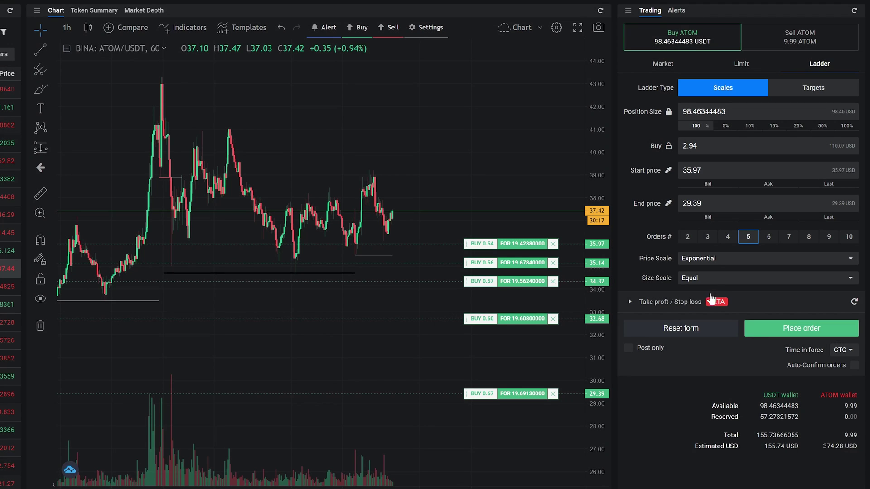
{"action": "left_click", "coordinate": [720, 260]}
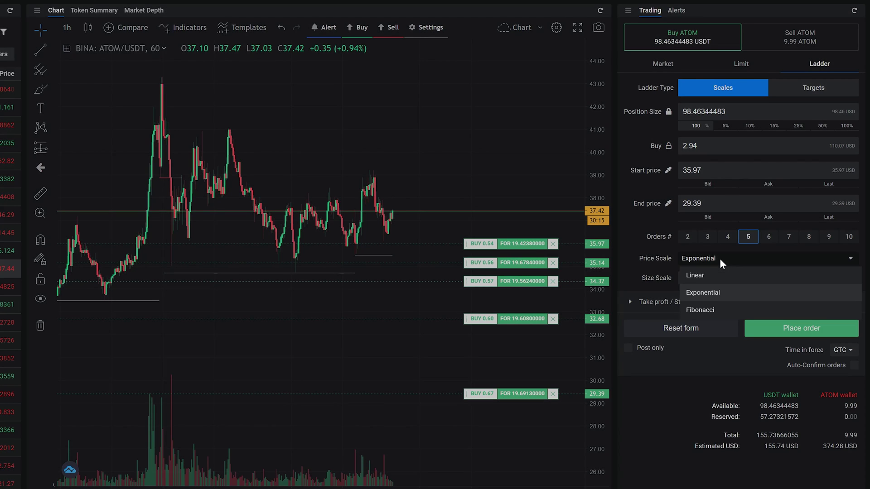
{"action": "left_click", "coordinate": [714, 313]}
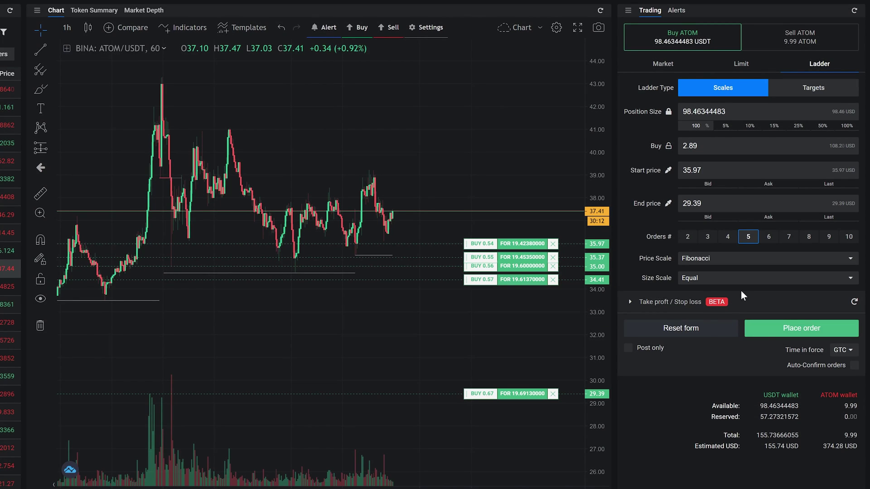
{"action": "left_click", "coordinate": [715, 259]}
{"action": "left_click", "coordinate": [716, 275]}
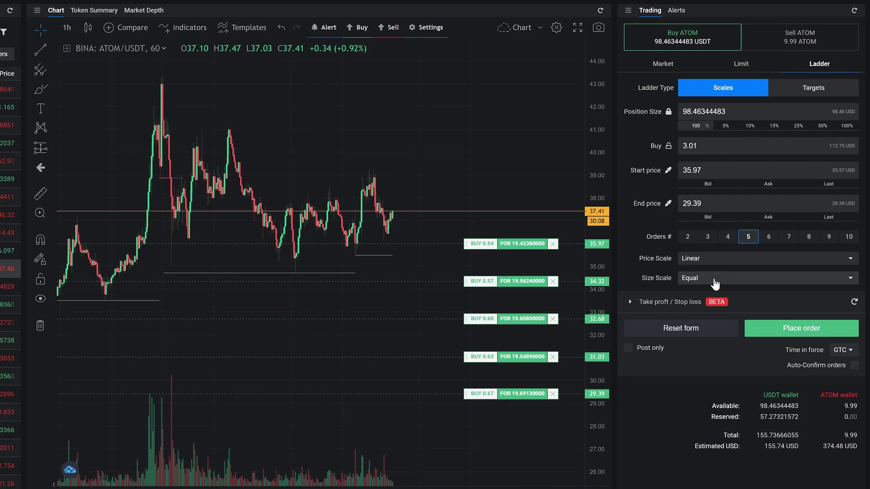
- Try linear and exponential order sizes, then settle on equal sizes with linear spacing
{"action": "left_click", "coordinate": [714, 279]}
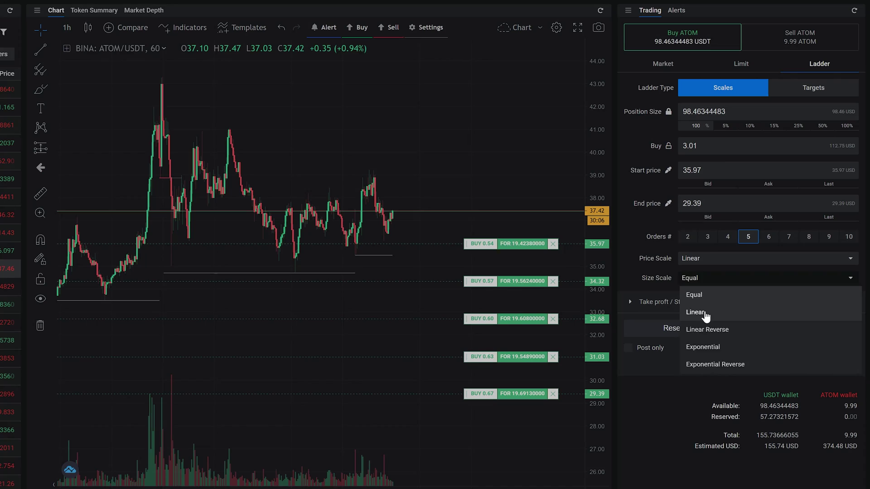
{"action": "left_click", "coordinate": [705, 315]}
{"action": "left_click", "coordinate": [722, 279]}
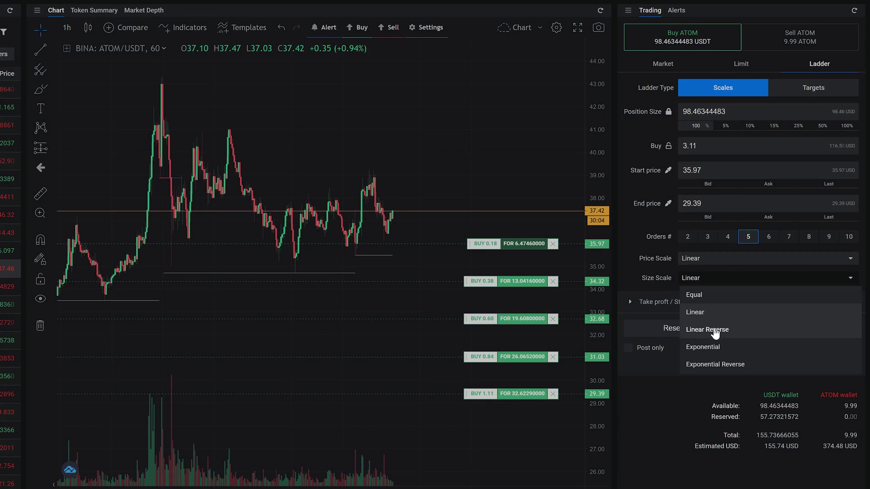
{"action": "left_click", "coordinate": [710, 346]}
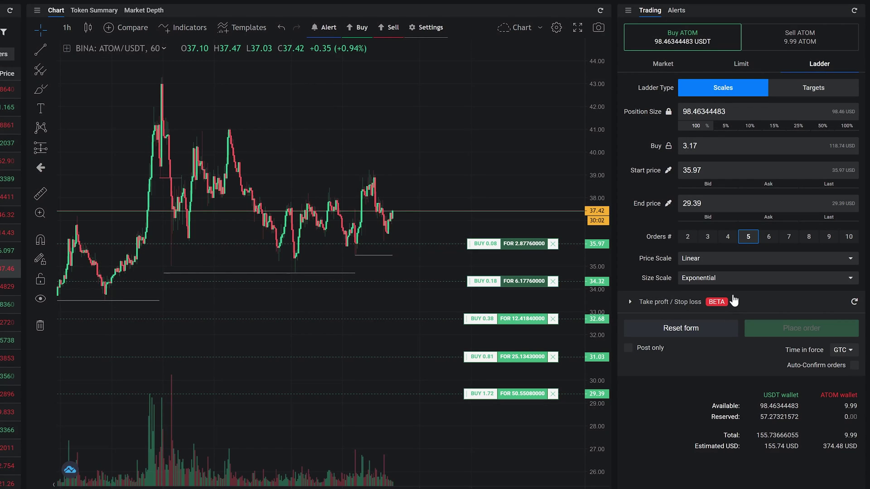
{"action": "left_click", "coordinate": [721, 278]}
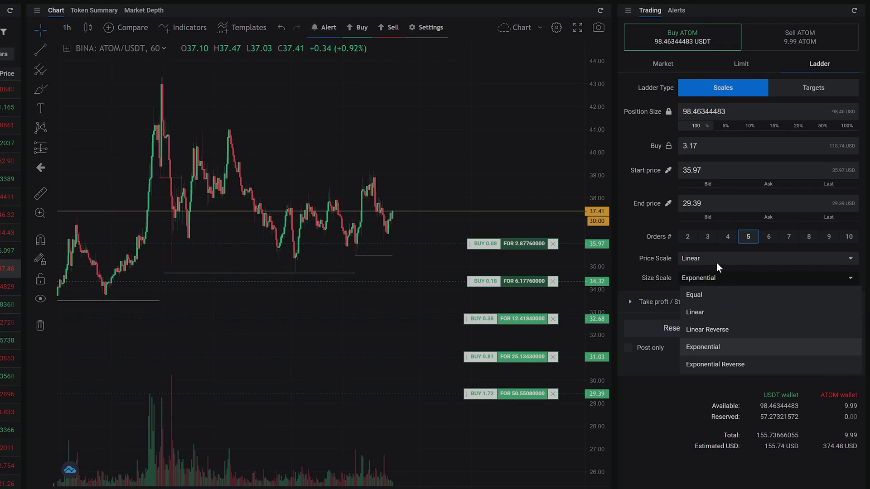
{"action": "left_click", "coordinate": [711, 299]}
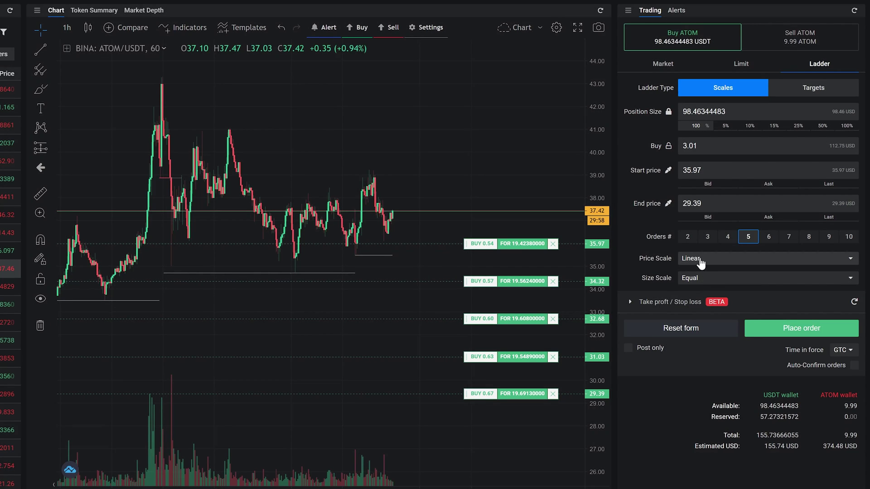
{"action": "left_click", "coordinate": [704, 259]}
{"action": "left_click", "coordinate": [701, 276]}
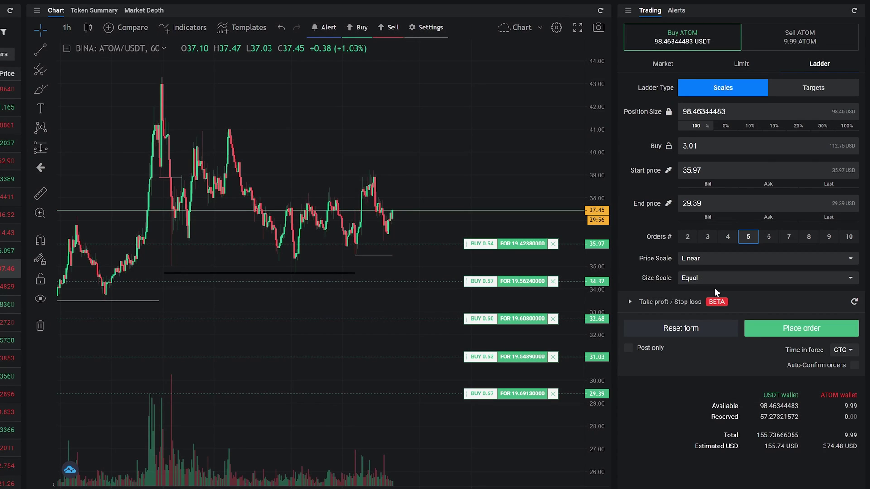
- Try the Targets ladder type, reducing Target 1 and giving Target 2 30%, then return to Scales
{"action": "left_click", "coordinate": [797, 90]}
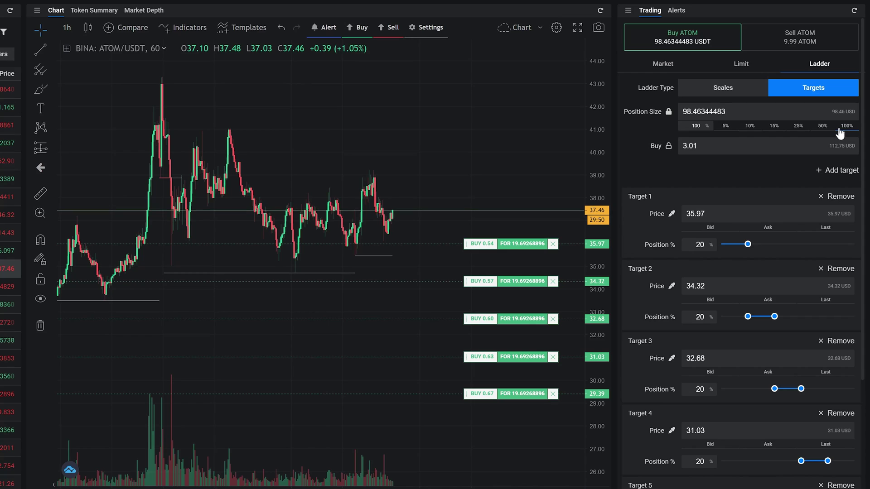
{"action": "left_click_drag", "start_coordinate": [748, 245], "coordinate": [738, 248]}
{"action": "left_click_drag", "start_coordinate": [774, 317], "coordinate": [778, 317]}
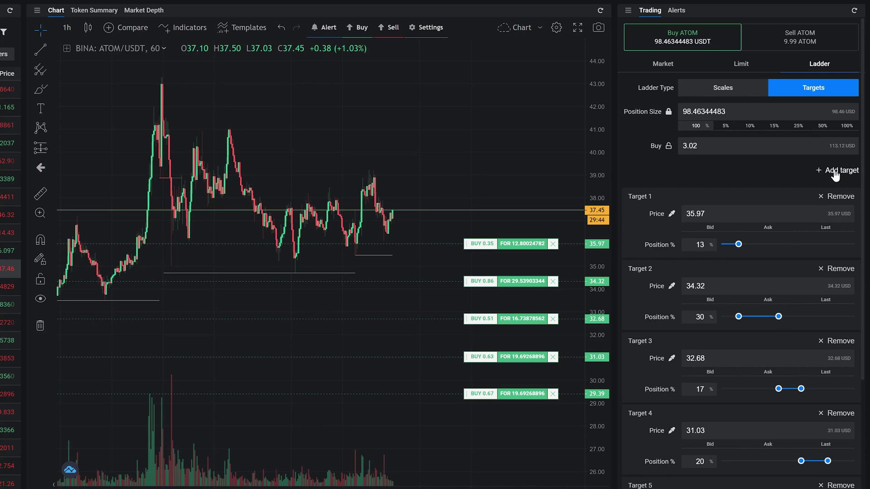
{"action": "left_click", "coordinate": [752, 91]}
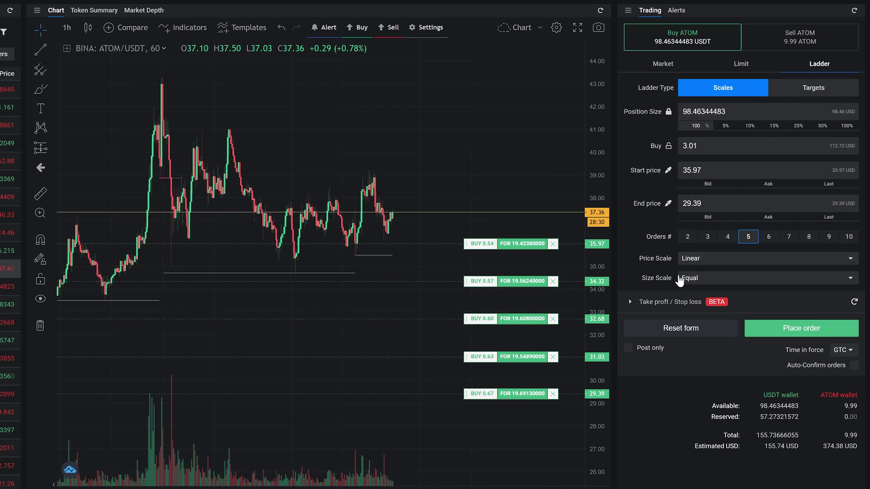
- Expand the take-profit and stop-loss options and turn on entry order expiration
{"action": "left_click", "coordinate": [647, 305]}
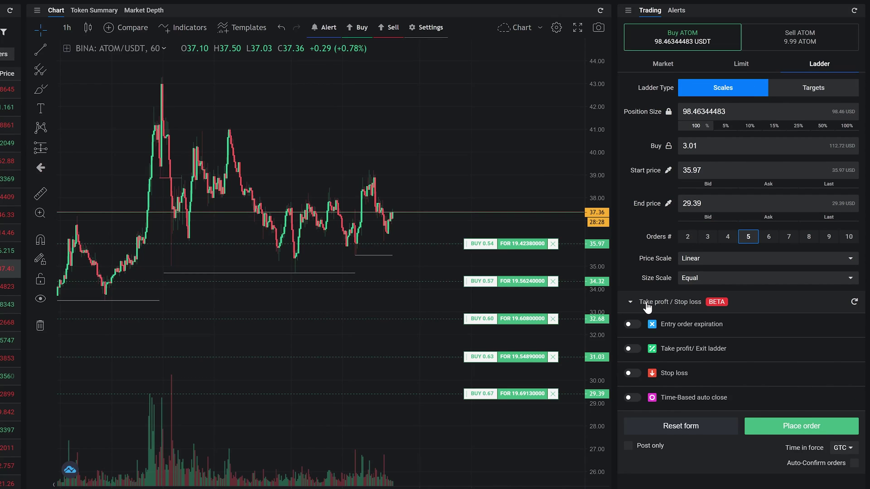
{"action": "scroll", "coordinate": [646, 301], "scroll_direction": "down", "scroll_amount": 1}
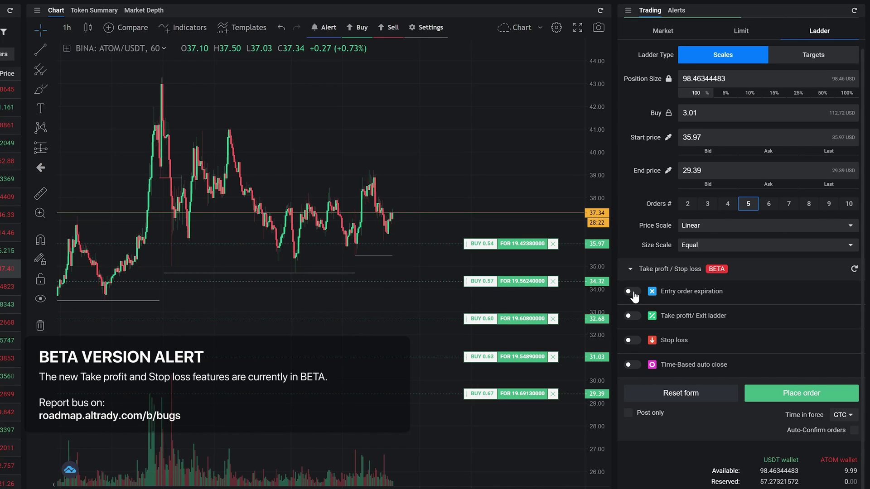
{"action": "left_click", "coordinate": [633, 292]}
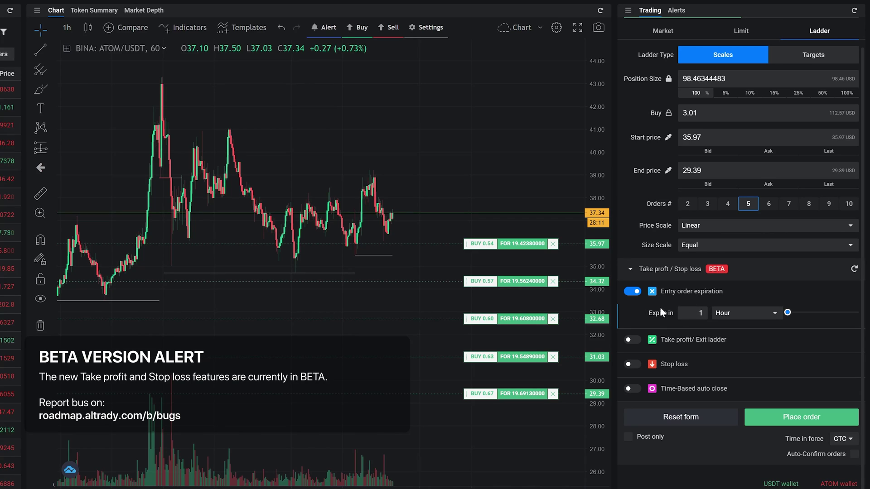
- Set entry orders to expire in 7 days and switch on take profit exits
{"action": "left_click", "coordinate": [717, 317]}
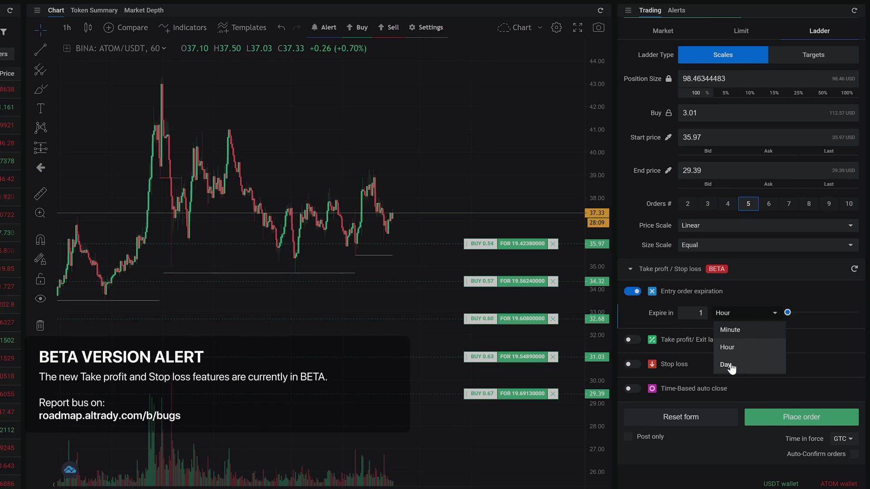
{"action": "left_click", "coordinate": [724, 363]}
{"action": "left_click", "coordinate": [699, 313]}
{"action": "key", "text": "BackSpace"}
{"action": "type", "text": "3"}
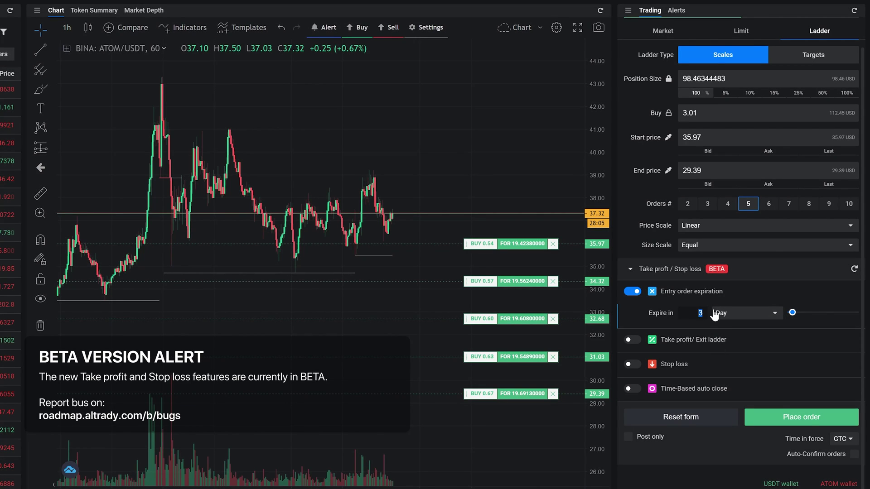
{"action": "key", "text": "BackSpace"}
{"action": "type", "text": "7"}
{"action": "left_click", "coordinate": [773, 286]}
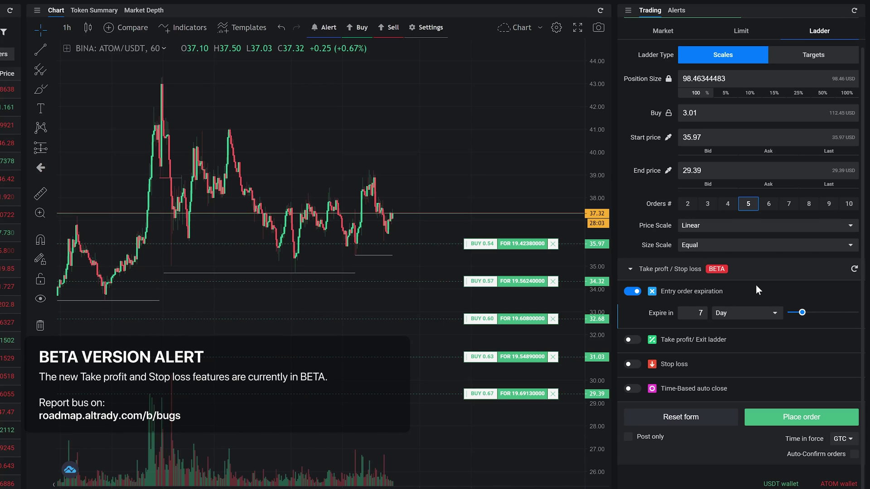
{"action": "left_click", "coordinate": [632, 340]}
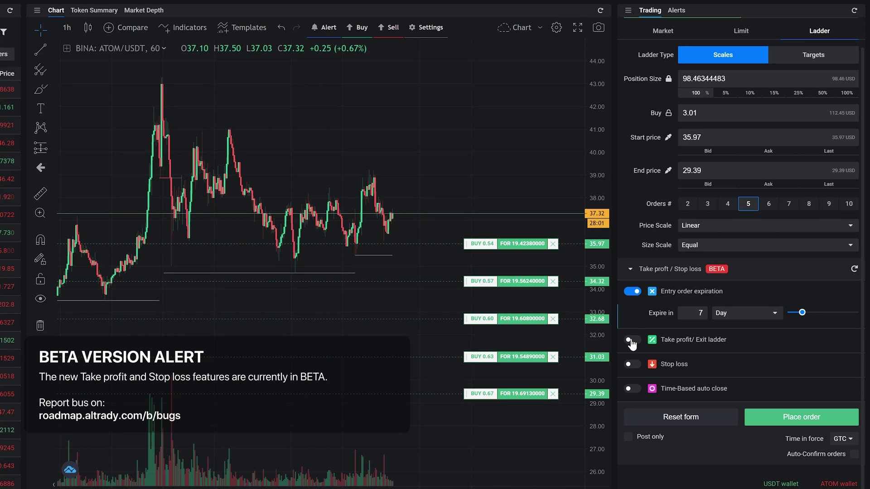
- Try scaled take profits up to 42.74, cycling the order count from five down to two
{"action": "scroll", "coordinate": [694, 337], "scroll_direction": "down", "scroll_amount": 3}
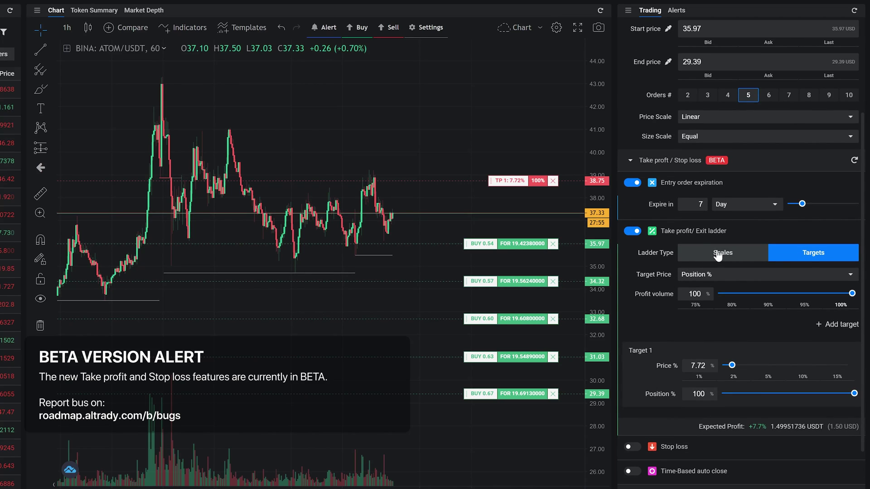
{"action": "left_click", "coordinate": [701, 254]}
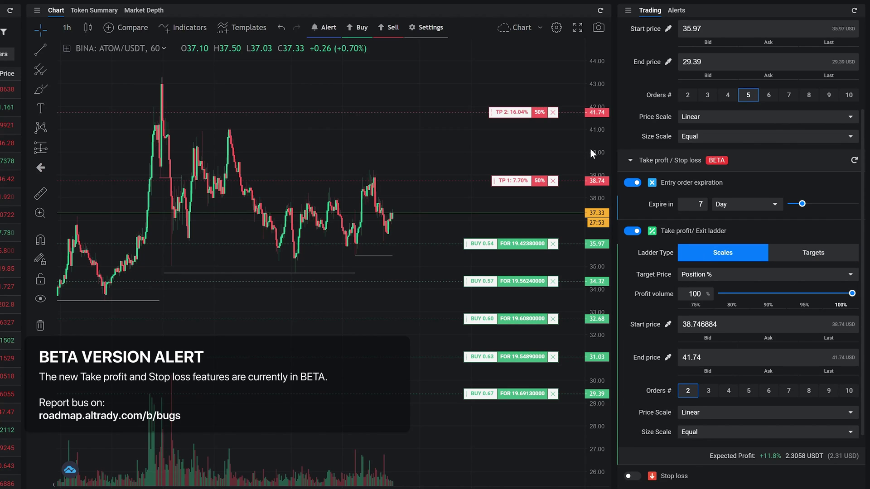
{"action": "left_click_drag", "start_coordinate": [529, 155], "coordinate": [529, 134]}
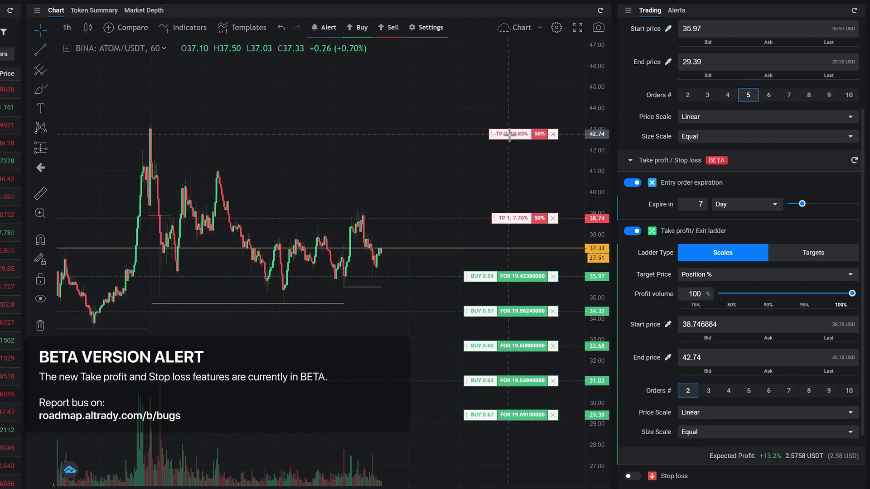
{"action": "left_click", "coordinate": [748, 394]}
{"action": "left_click", "coordinate": [729, 393]}
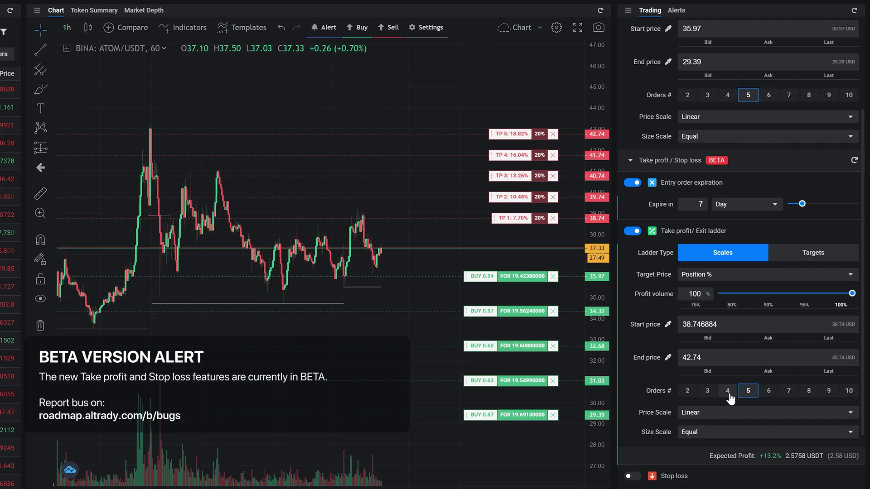
{"action": "left_click", "coordinate": [707, 392]}
{"action": "left_click", "coordinate": [687, 391]}
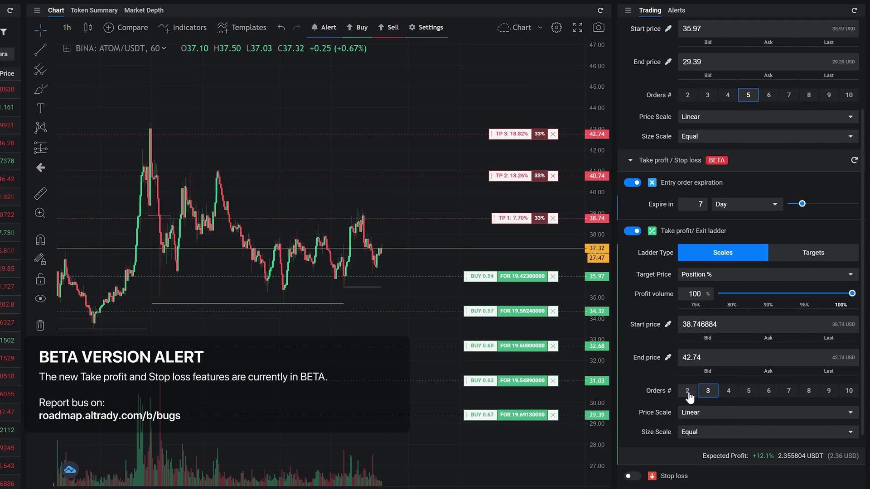
- Switch to individual targets, move TP 1 to 39.49 and use fixed target prices
{"action": "left_click", "coordinate": [797, 258]}
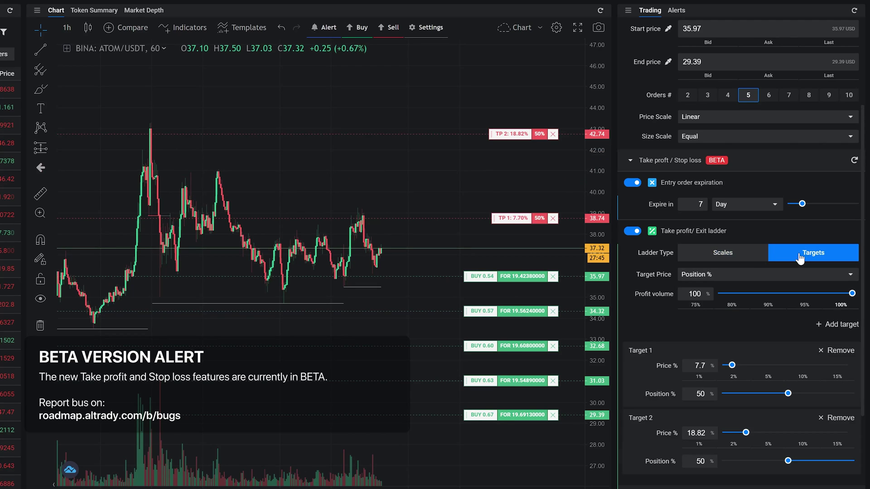
{"action": "left_click_drag", "start_coordinate": [508, 203], "coordinate": [508, 203]}
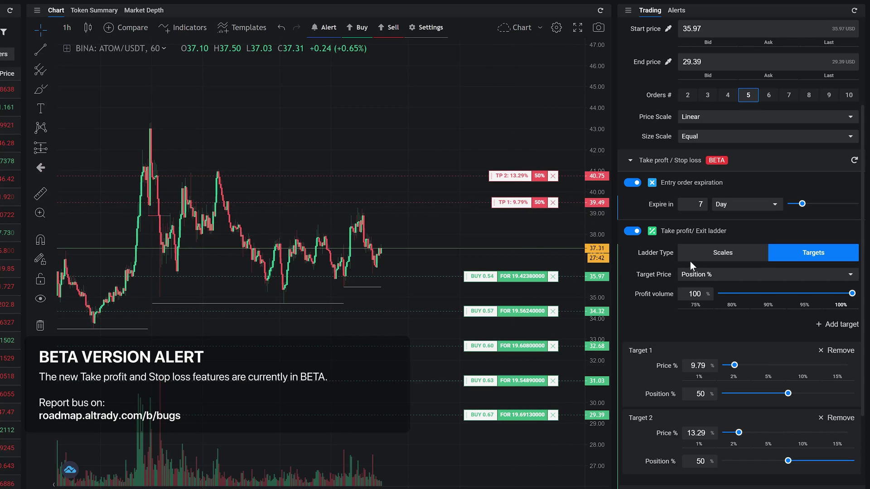
{"action": "left_click", "coordinate": [695, 276]}
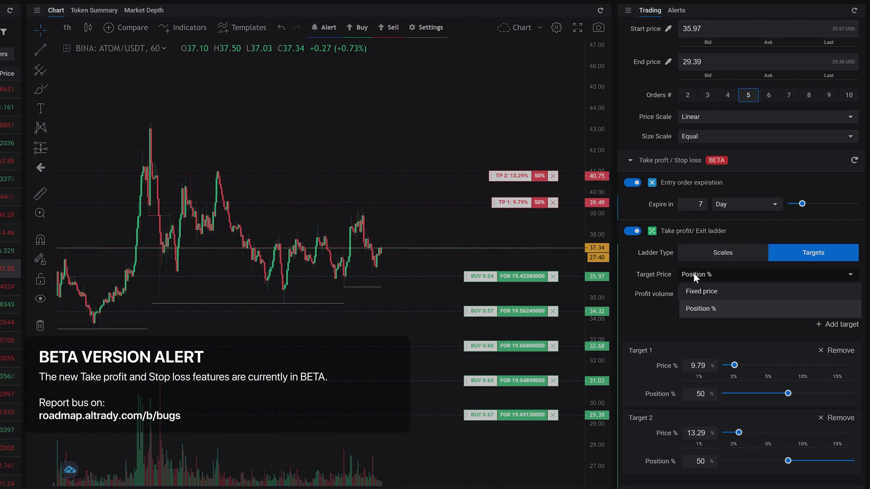
{"action": "left_click", "coordinate": [726, 293]}
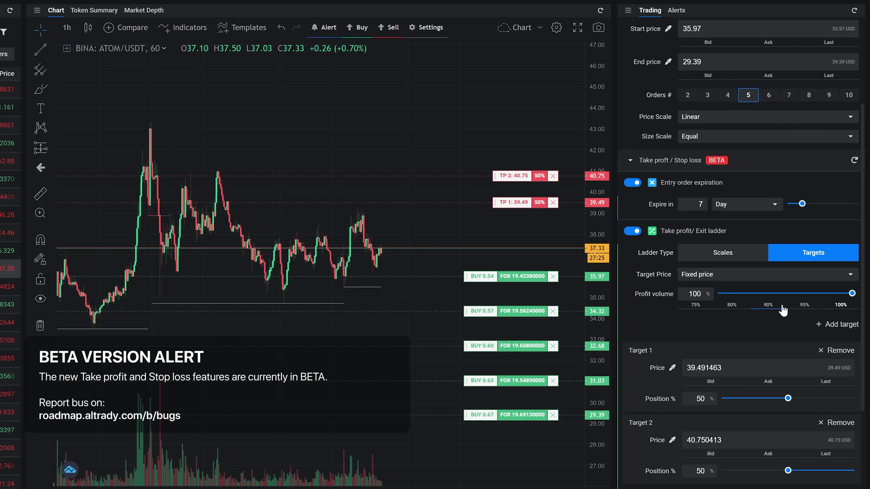
- Raise the take-profit volume from 75% up to the full 100%
{"action": "left_click", "coordinate": [695, 306]}
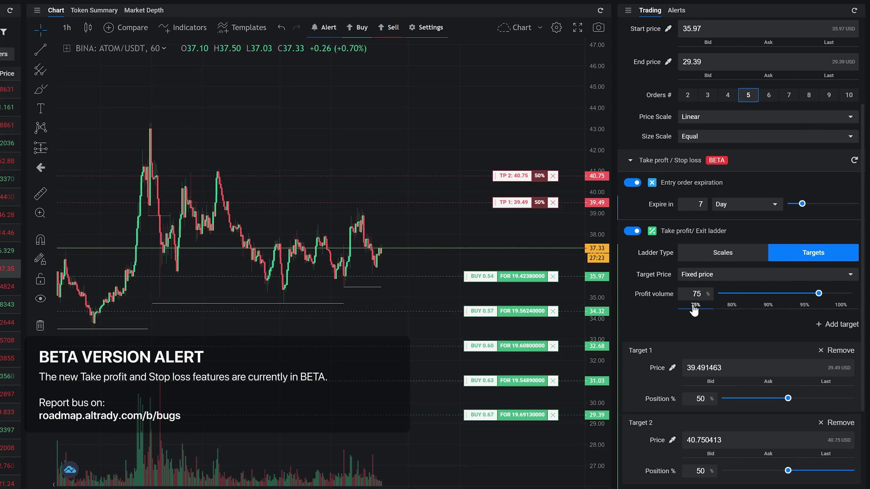
{"action": "left_click", "coordinate": [731, 307]}
{"action": "left_click", "coordinate": [768, 307]}
{"action": "left_click", "coordinate": [805, 308]}
{"action": "left_click", "coordinate": [837, 307]}
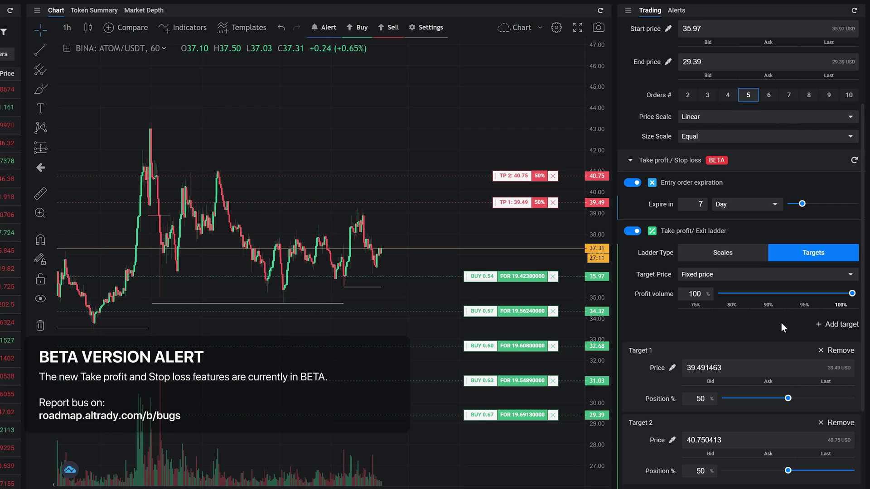
- Turn on the stop loss and drag it down to about 27.62
{"action": "scroll", "coordinate": [781, 322], "scroll_direction": "down", "scroll_amount": 4}
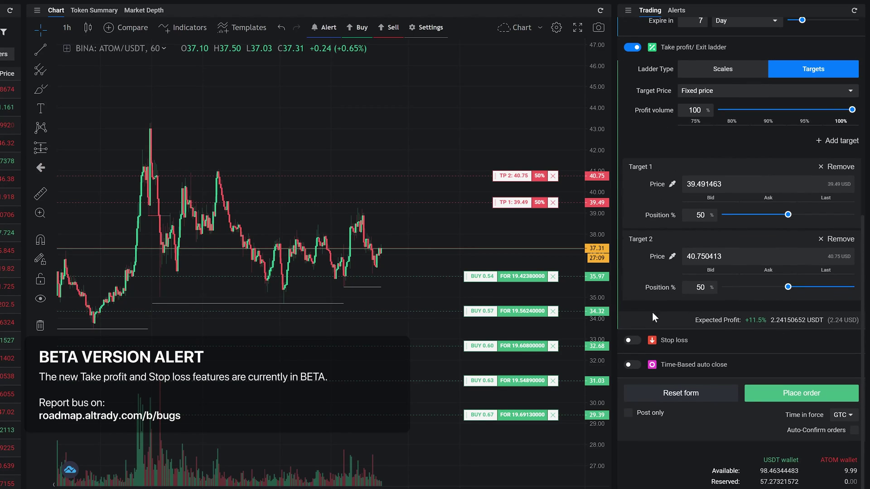
{"action": "left_click", "coordinate": [632, 341]}
{"action": "scroll", "coordinate": [700, 342], "scroll_direction": "down", "scroll_amount": 1}
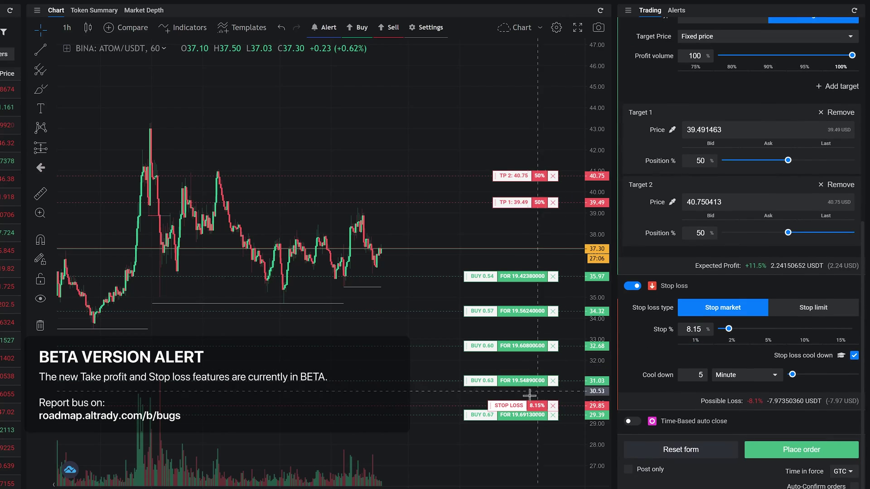
{"action": "left_click_drag", "start_coordinate": [508, 406], "coordinate": [505, 448]}
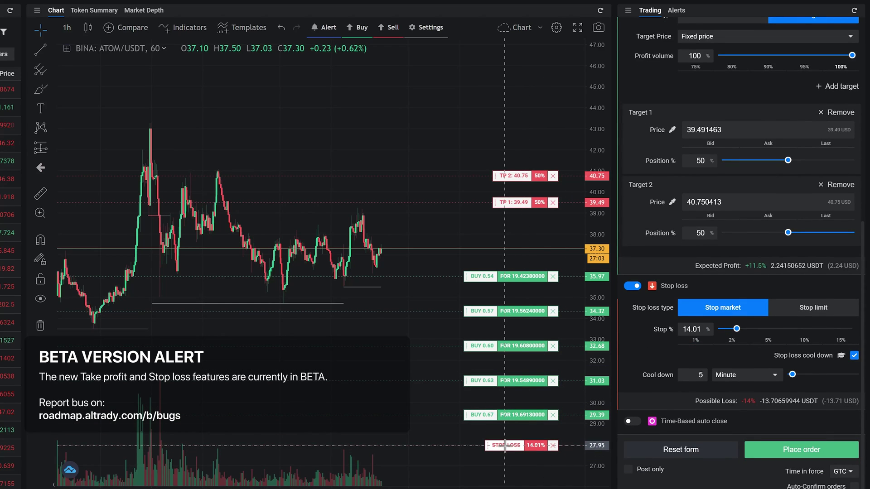
- Make it a 15% stop-market loss with a 16-minute cool down
{"action": "left_click", "coordinate": [794, 310]}
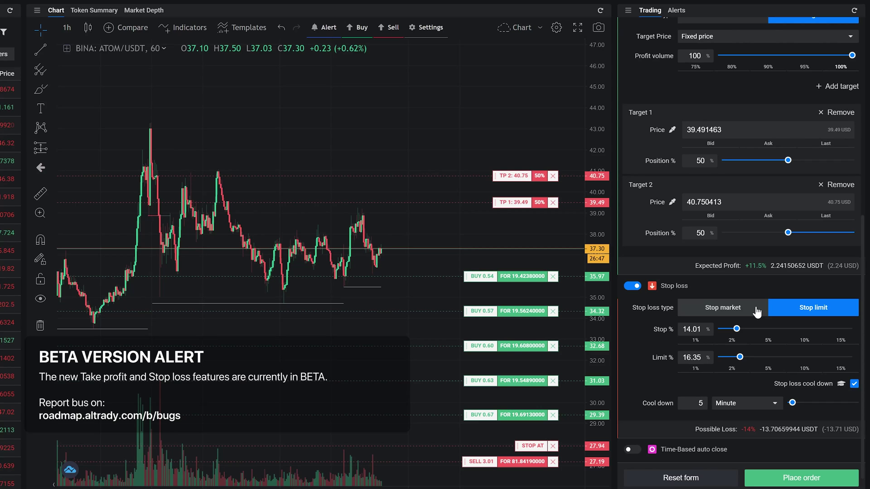
{"action": "left_click", "coordinate": [757, 312]}
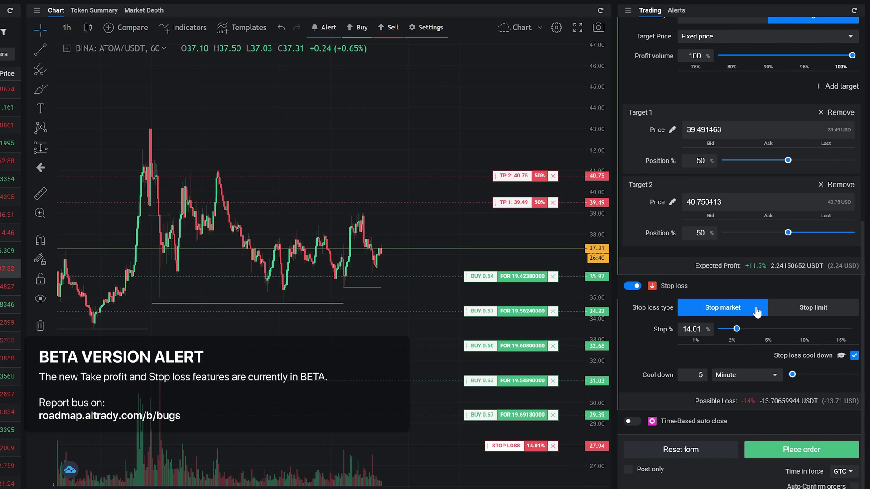
{"action": "left_click", "coordinate": [839, 343]}
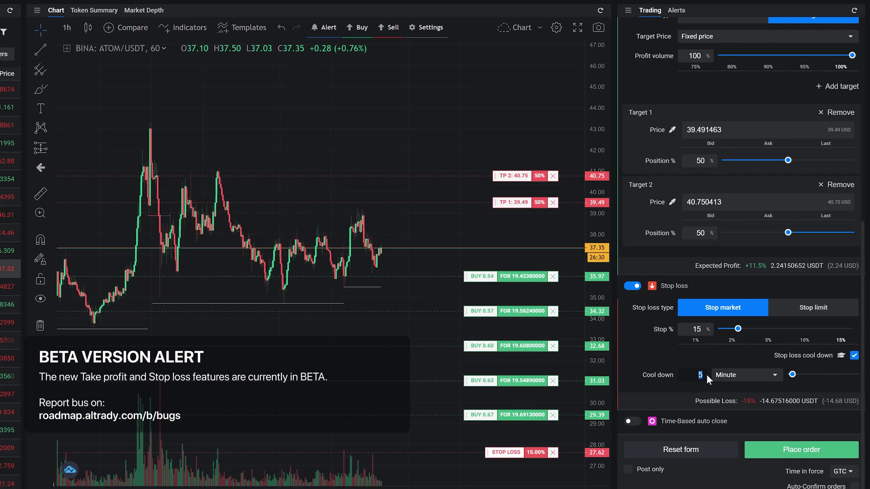
{"action": "type", "text": "16"}
- Enable time-based auto close after 7 days and submit the order for review
{"action": "left_click", "coordinate": [633, 421]}
{"action": "scroll", "coordinate": [644, 409], "scroll_direction": "down", "scroll_amount": 1}
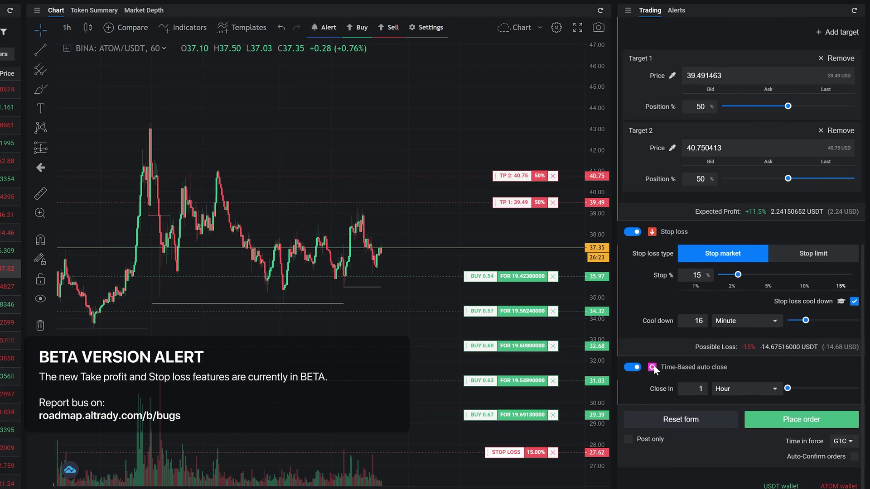
{"action": "left_click", "coordinate": [738, 387]}
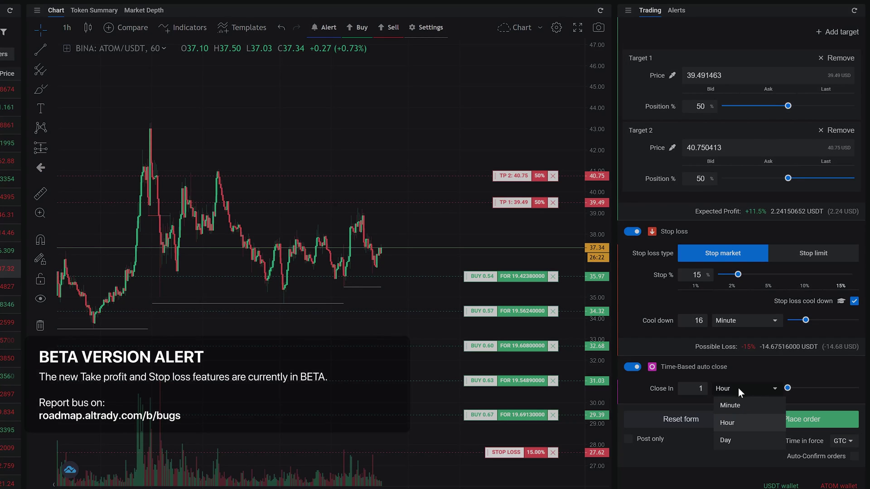
{"action": "left_click", "coordinate": [724, 441]}
{"action": "left_click", "coordinate": [708, 388]}
{"action": "key", "text": "BackSpace"}
{"action": "type", "text": "7"}
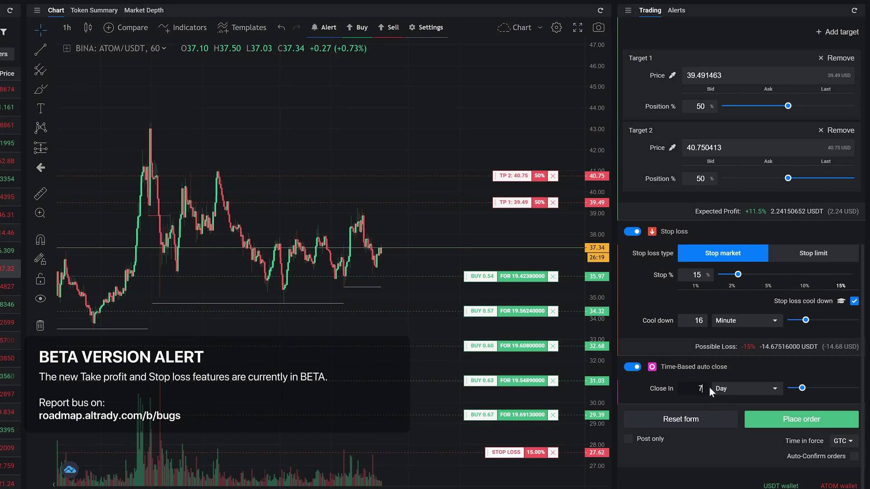
{"action": "left_click", "coordinate": [674, 343]}
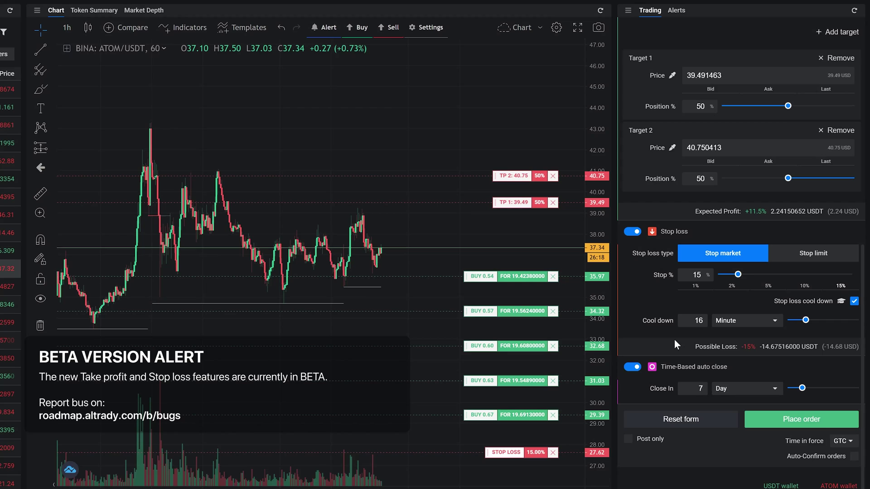
{"action": "left_click", "coordinate": [776, 415]}
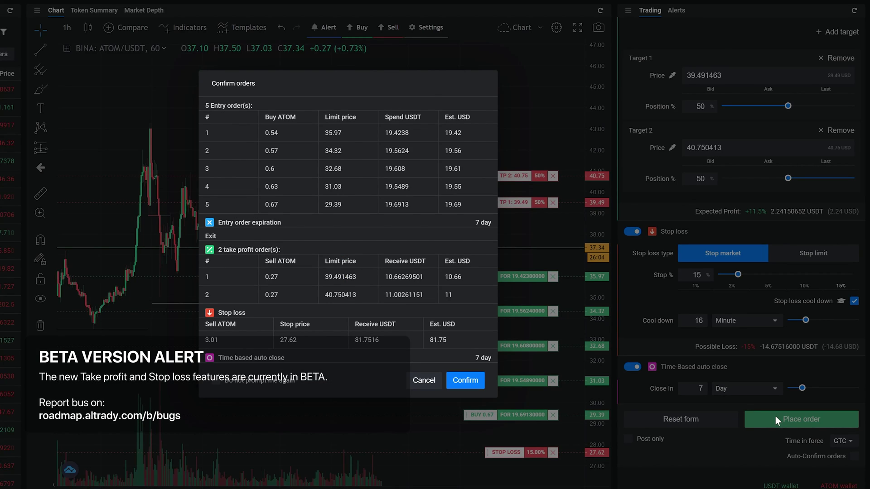
- Confirm the ladder order, then view the Bugs board on roadmap.altrady.com
{"action": "left_click", "coordinate": [466, 380]}
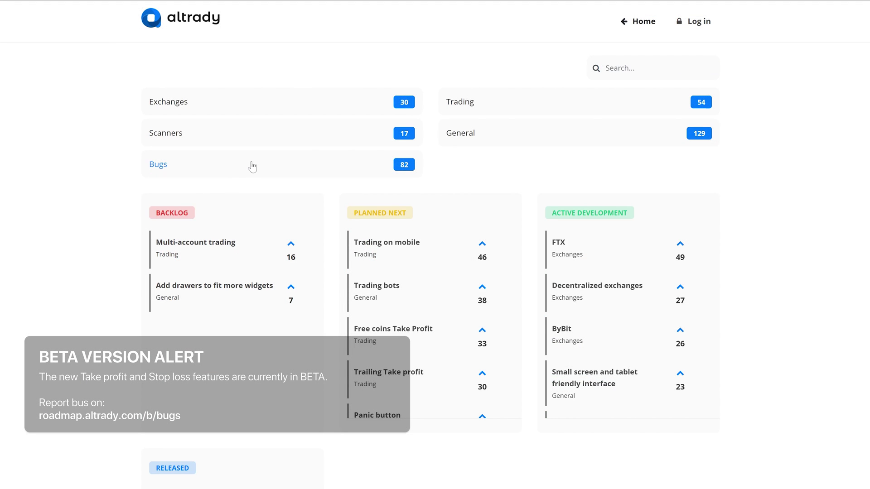
{"action": "left_click", "coordinate": [252, 167]}
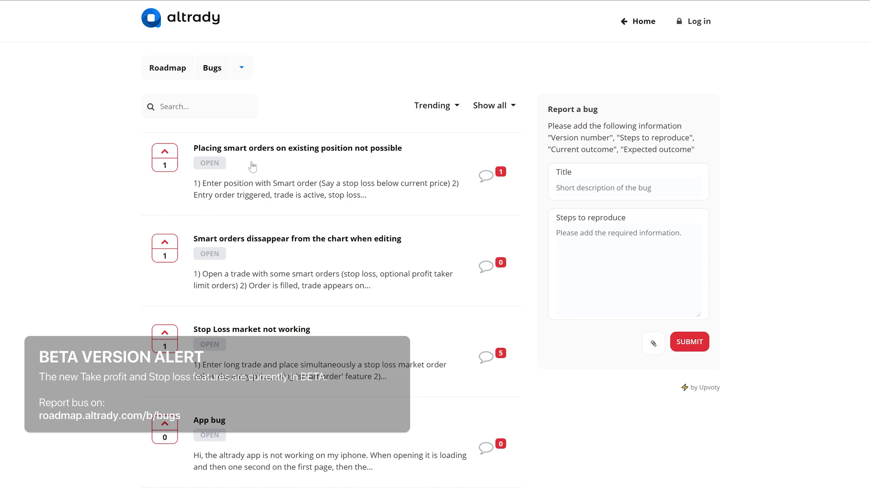